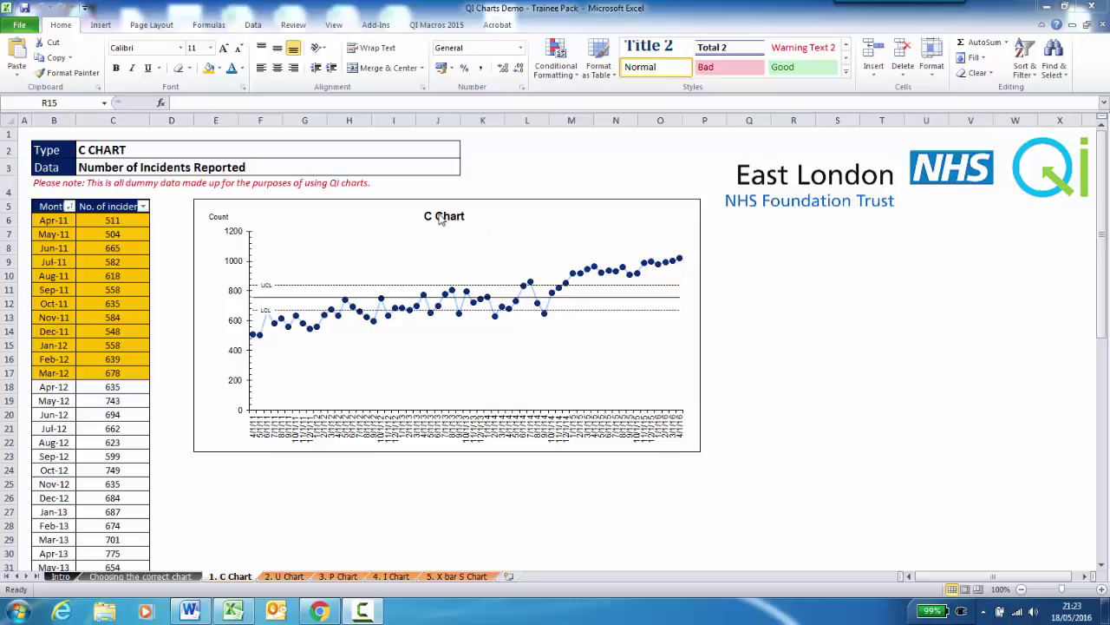
# Step: Change the chart title to "Number of Incidents Reported - C Chart" and centre it near the chart's upper edge
pyautogui.click(438, 217)
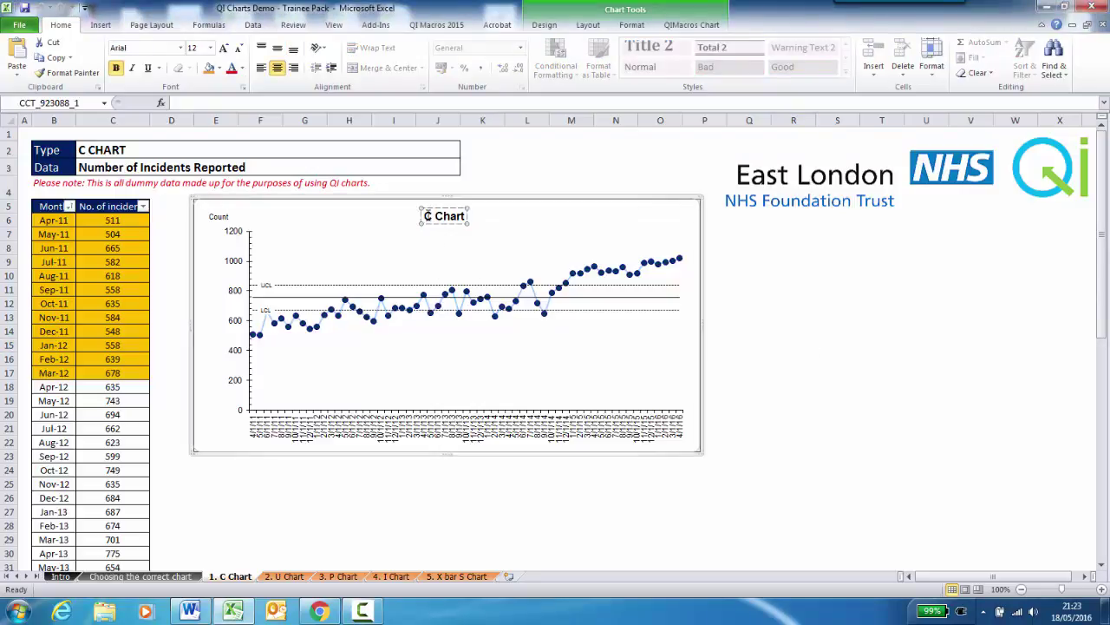
pyautogui.write('Number')
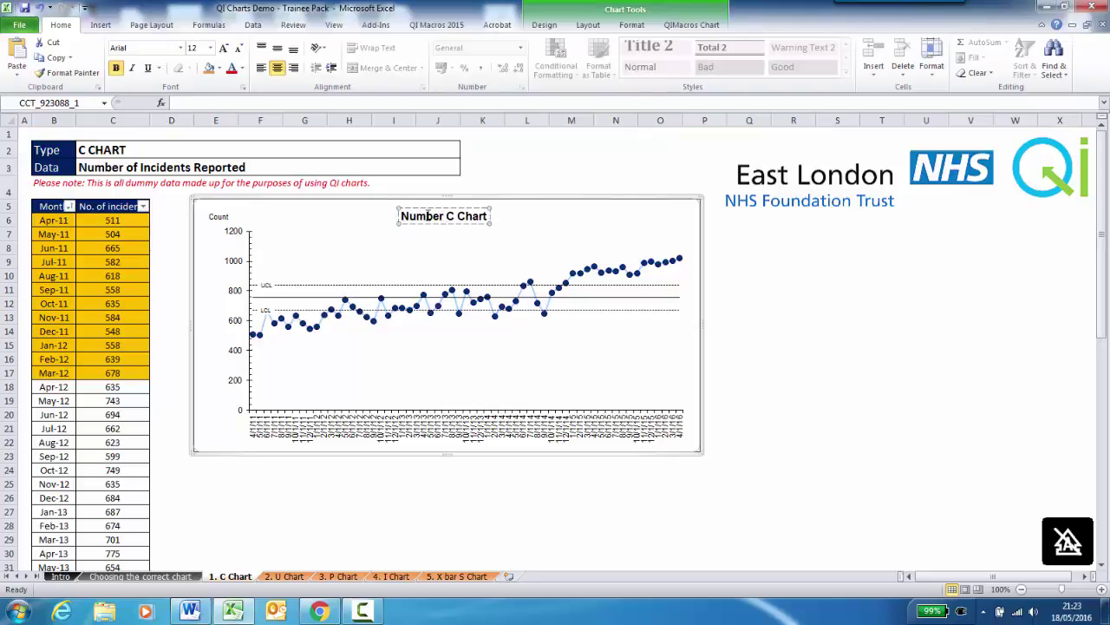
pyautogui.write(' of Inciden')
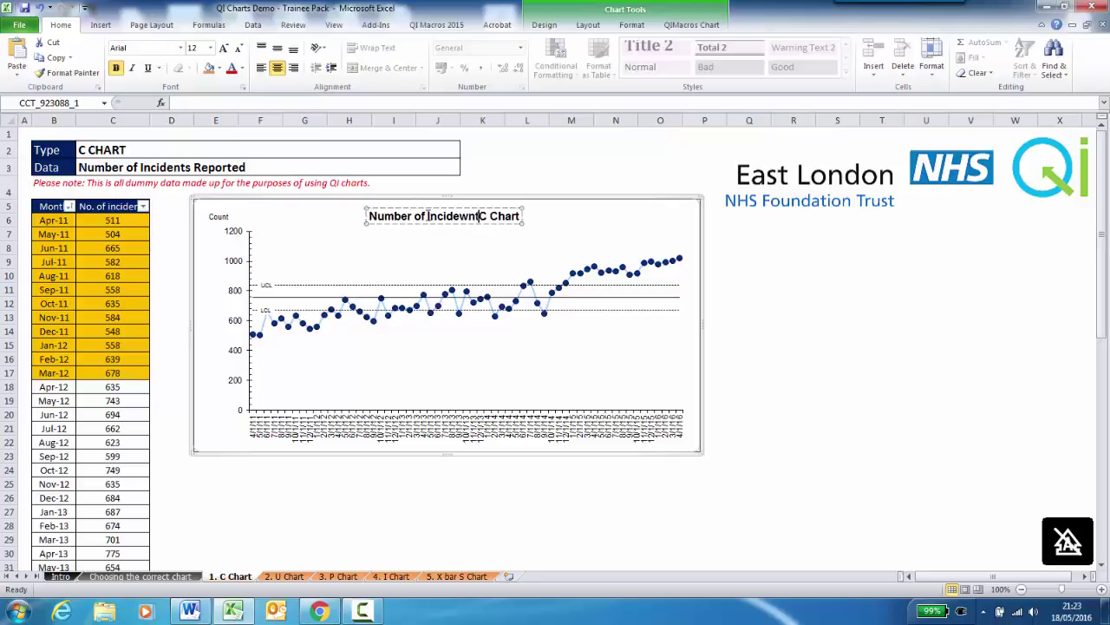
pyautogui.write('ts Re')
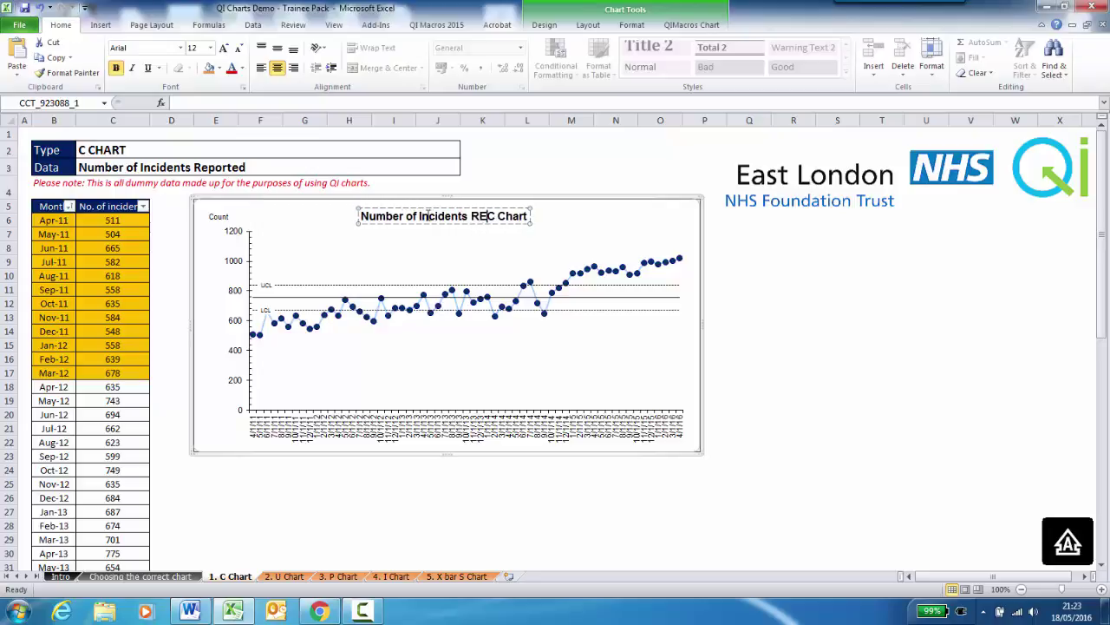
pyautogui.write('ported -')
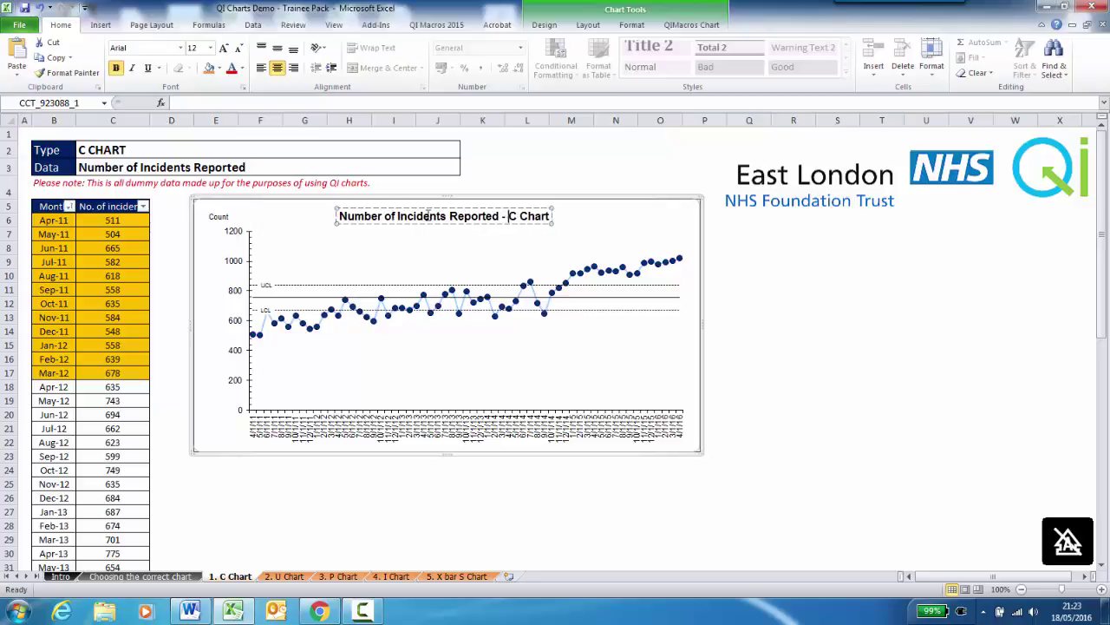
pyautogui.click(503, 230)
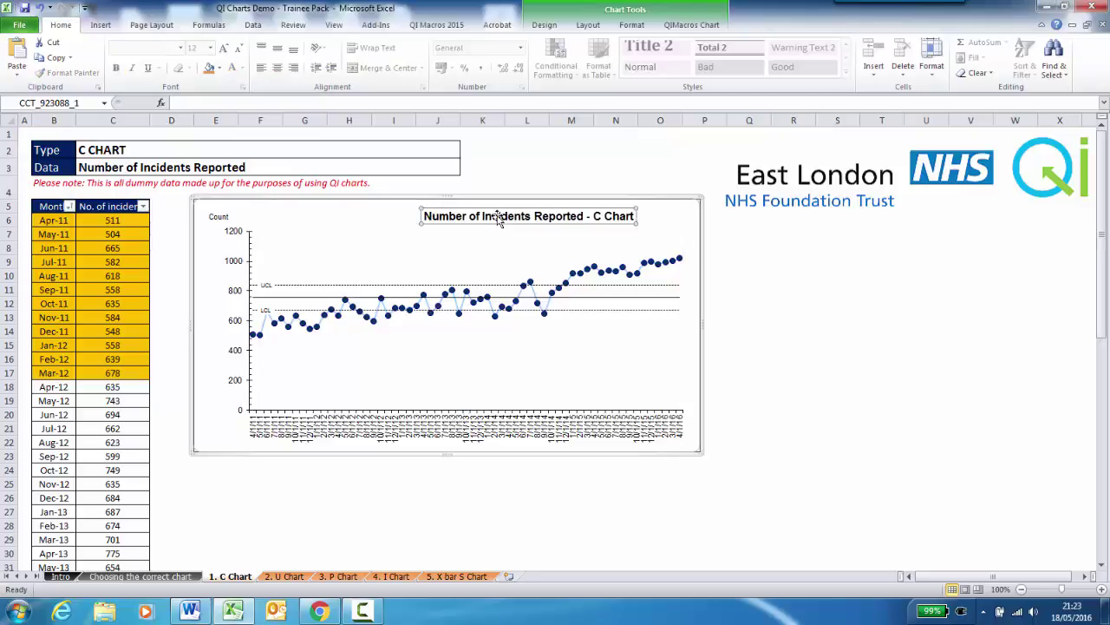
pyautogui.moveTo(495, 210); pyautogui.dragTo(432, 207)
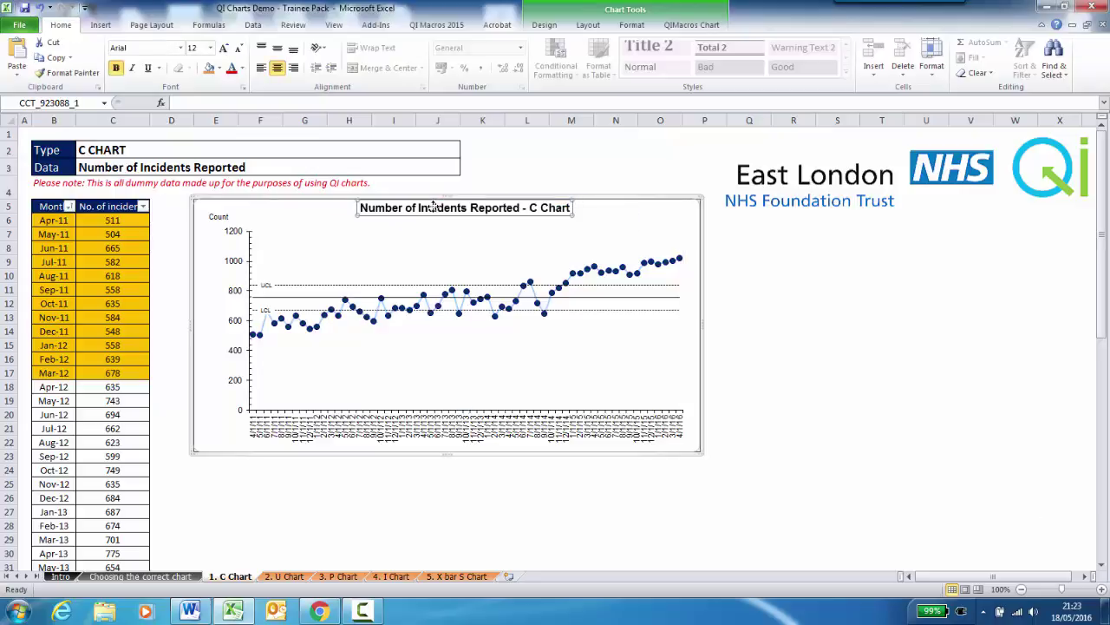
# Step: Add a horizontal axis title below the chart's axis reading "Date"
pyautogui.click(199, 327)
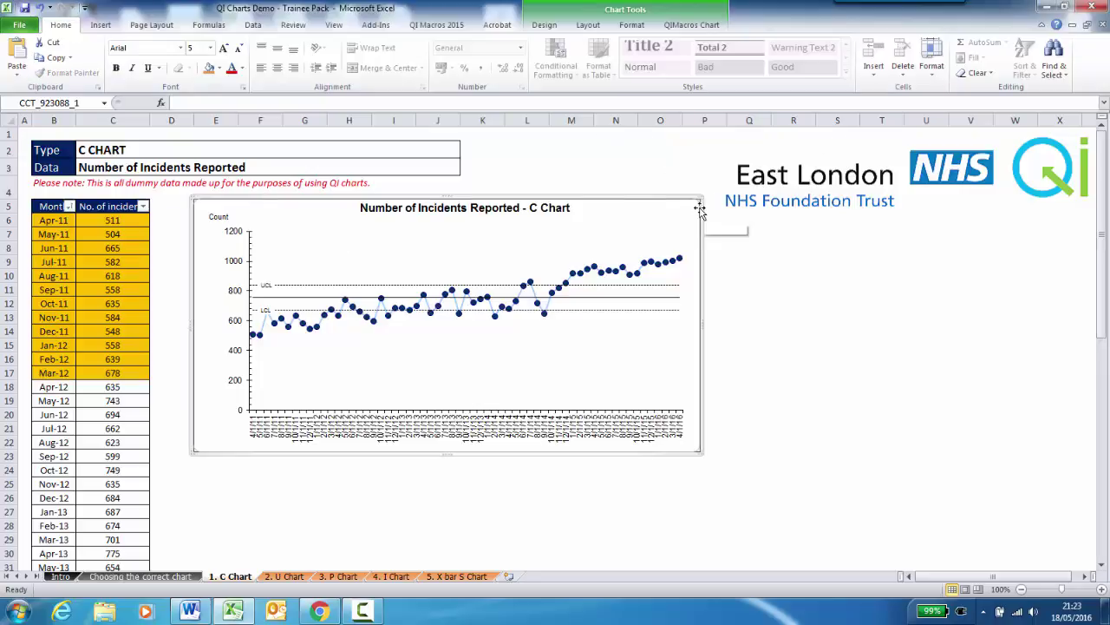
pyautogui.click(583, 26)
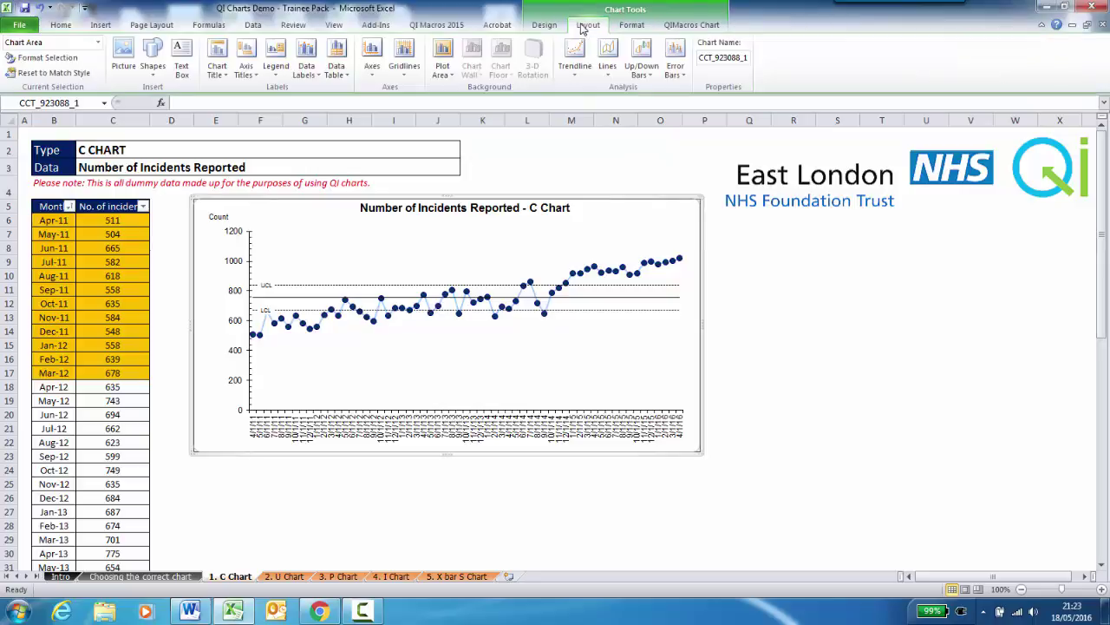
pyautogui.click(246, 74)
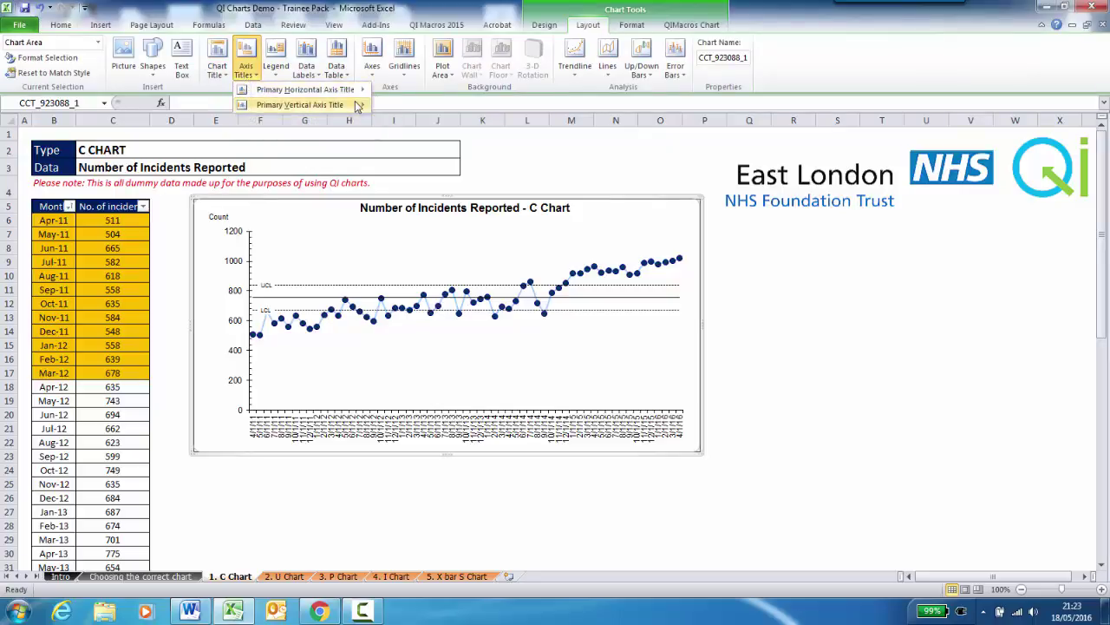
pyautogui.moveTo(321, 93)
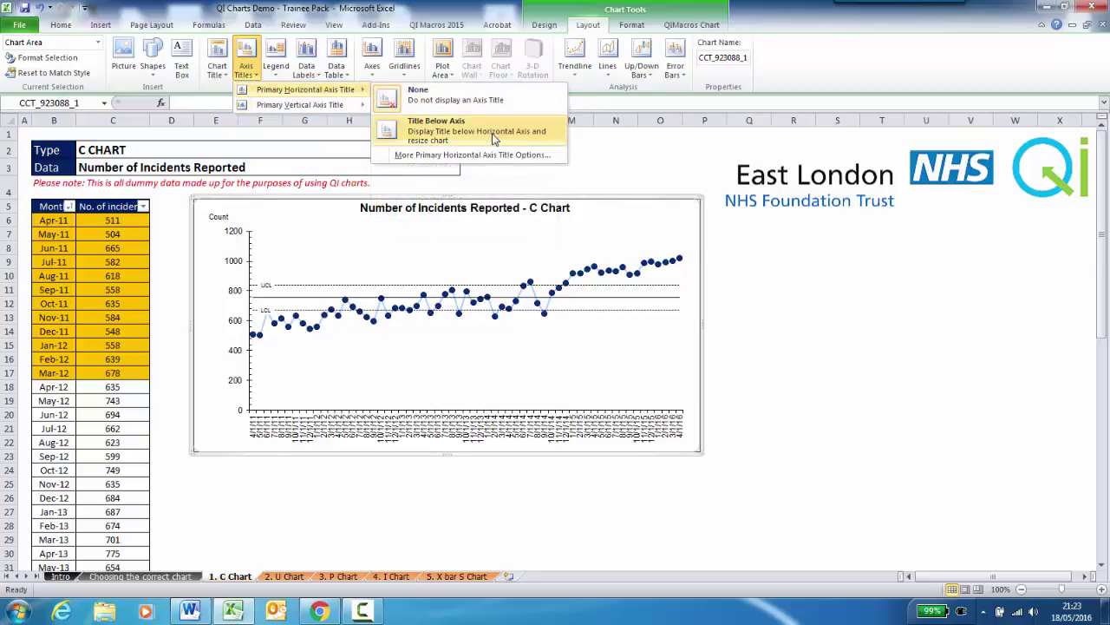
pyautogui.click(495, 139)
pyautogui.write('Date')
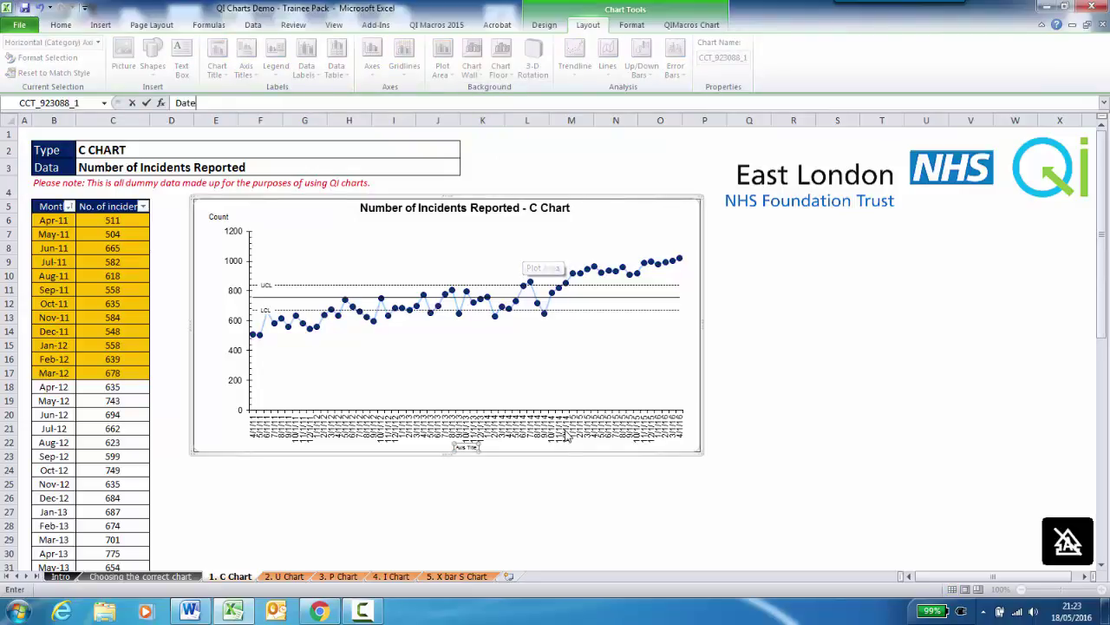
pyautogui.click(525, 482)
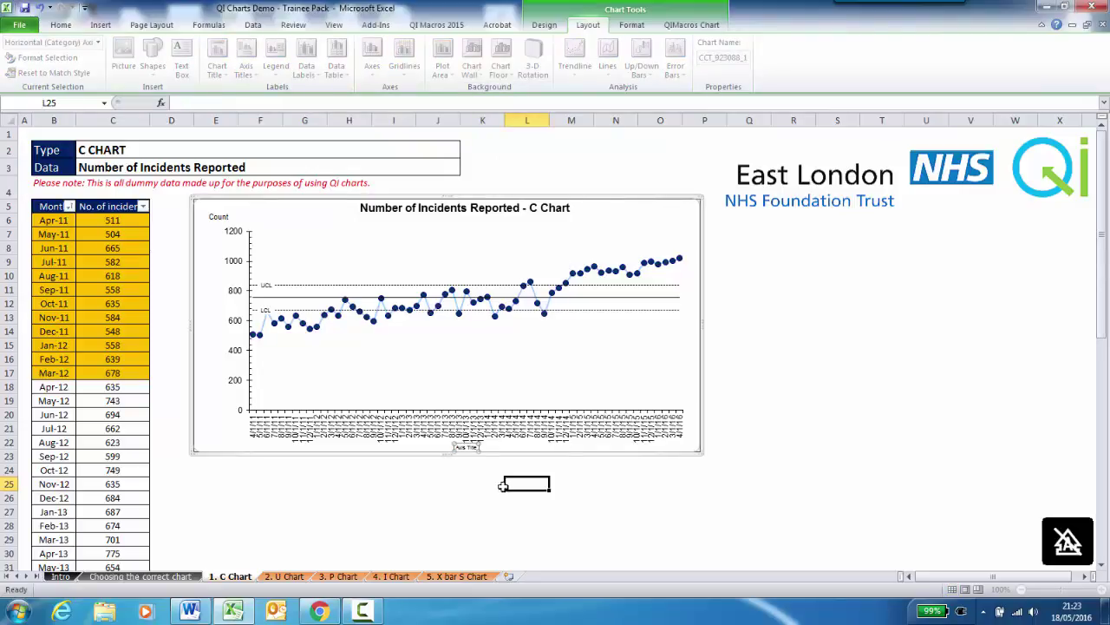
# Step: Increase the font size of the "Date" axis title to 9
pyautogui.click(466, 444)
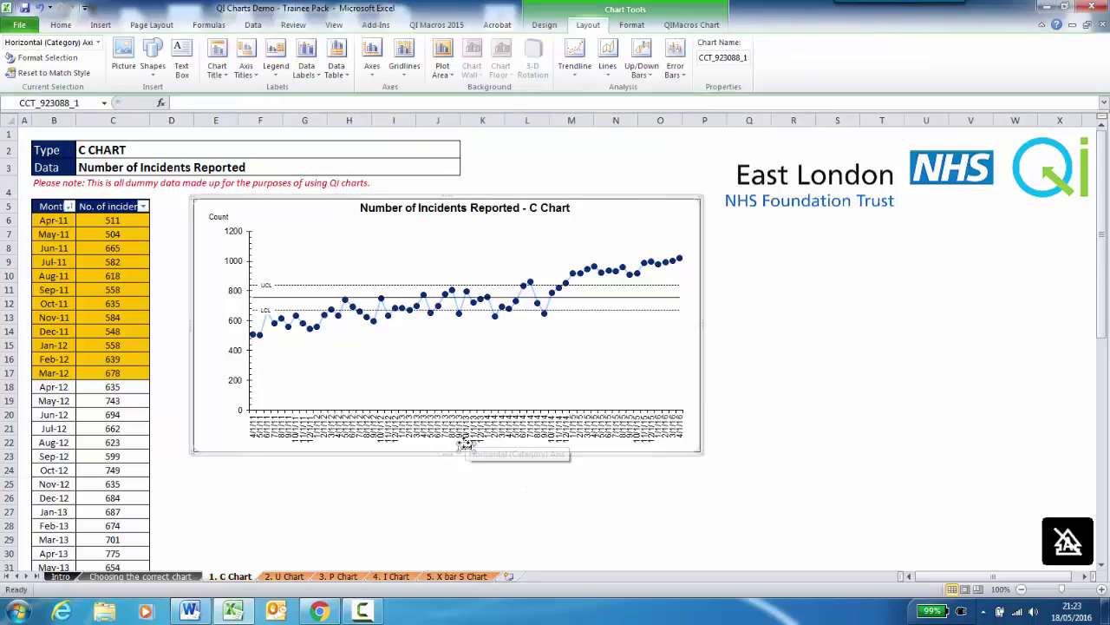
pyautogui.click(61, 26)
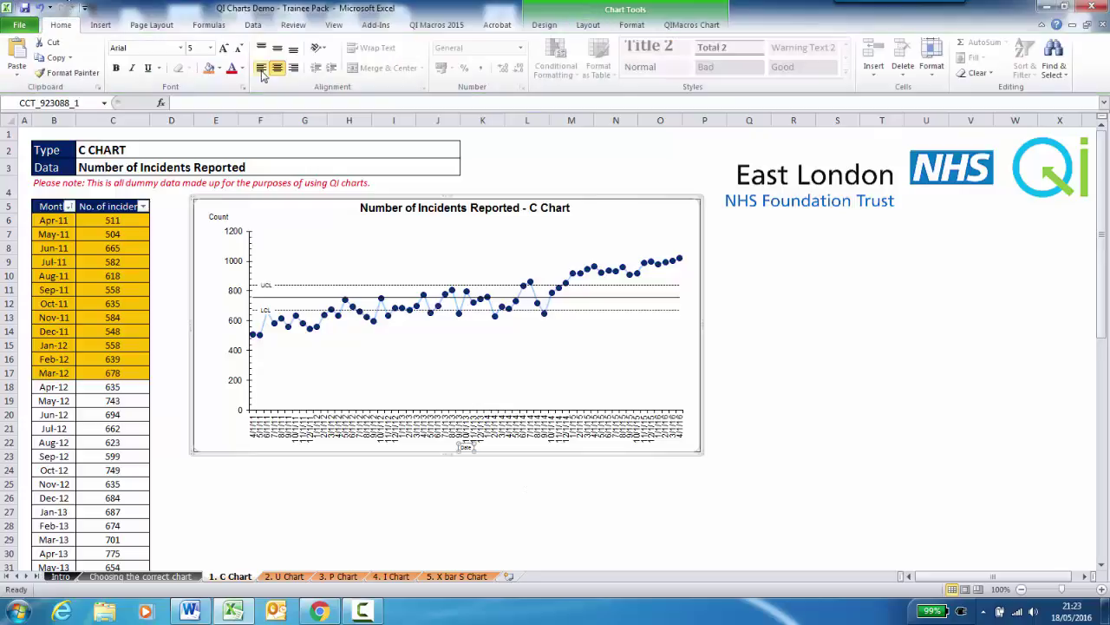
pyautogui.click(223, 48)
pyautogui.click(224, 49)
pyautogui.click(224, 49)
pyautogui.click(227, 51)
pyautogui.click(227, 51)
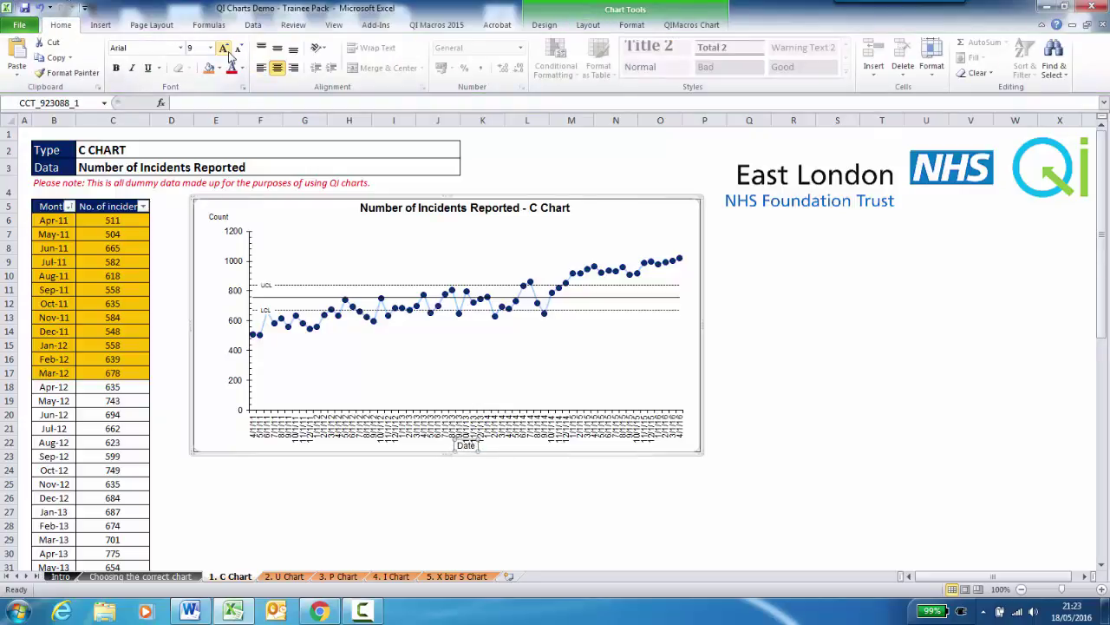
# Step: Add a rotated vertical axis title to the chart reading "Number of Incidents Reported"
pyautogui.click(203, 258)
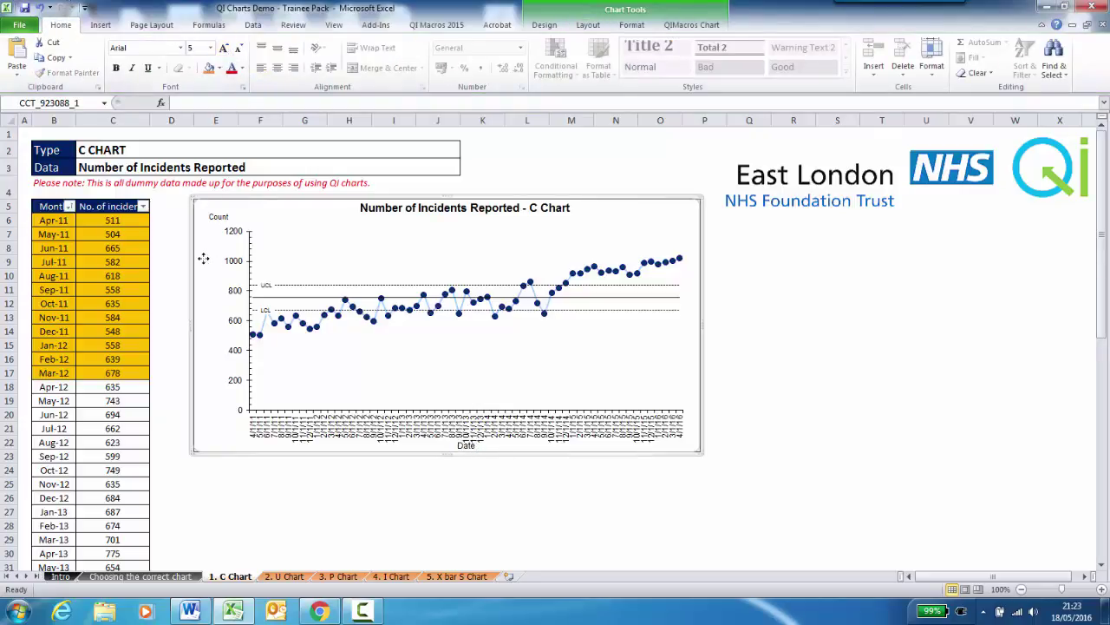
pyautogui.click(589, 25)
pyautogui.click(246, 65)
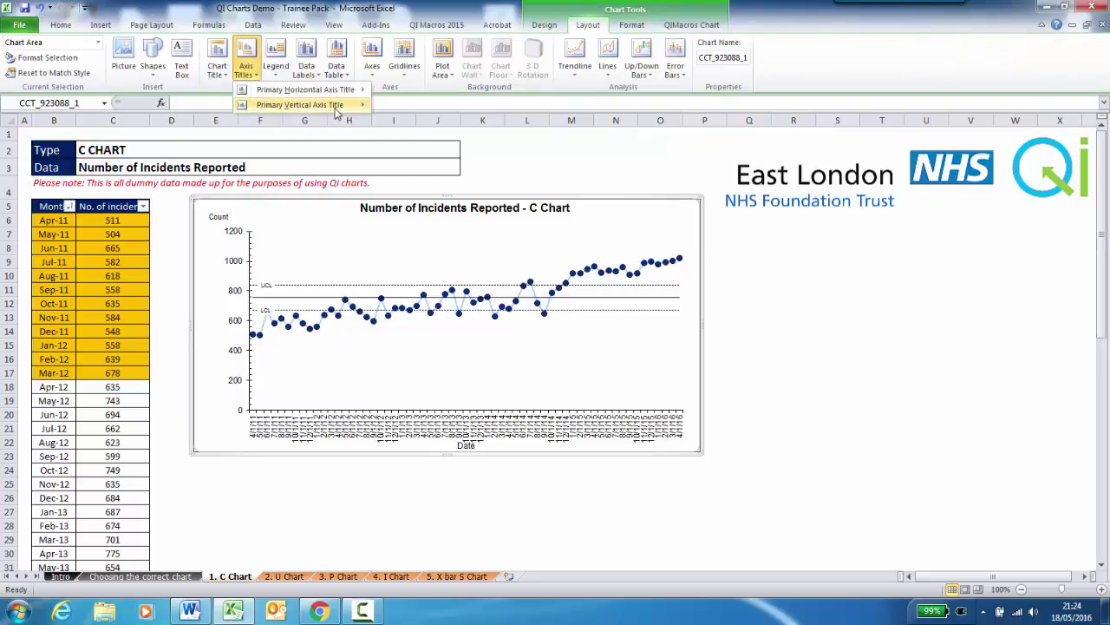
pyautogui.moveTo(337, 111)
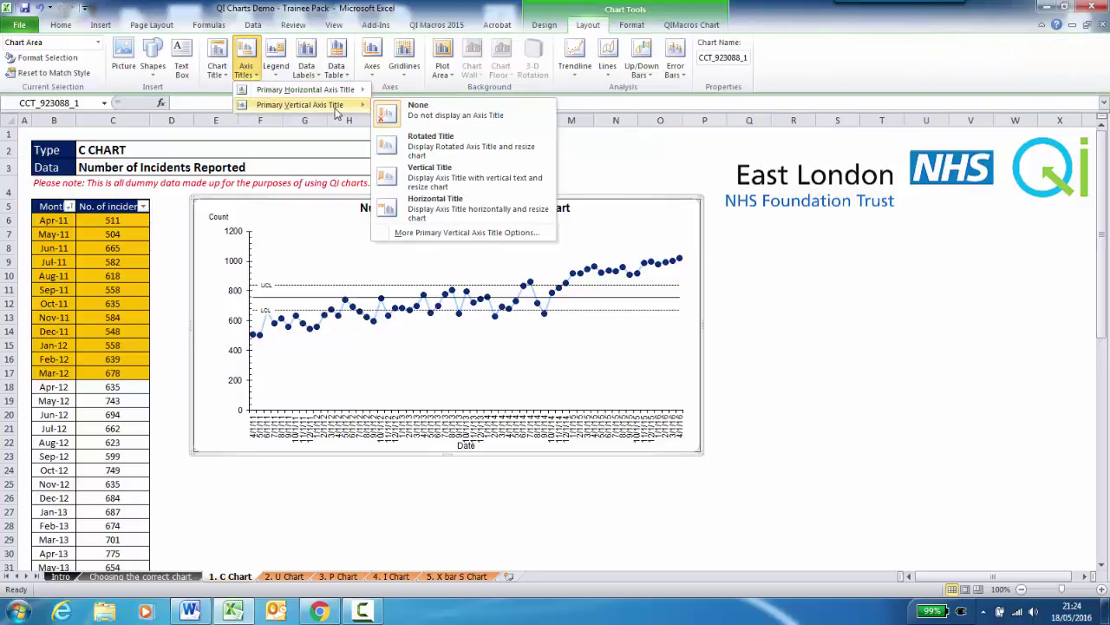
pyautogui.click(440, 154)
pyautogui.write('N')
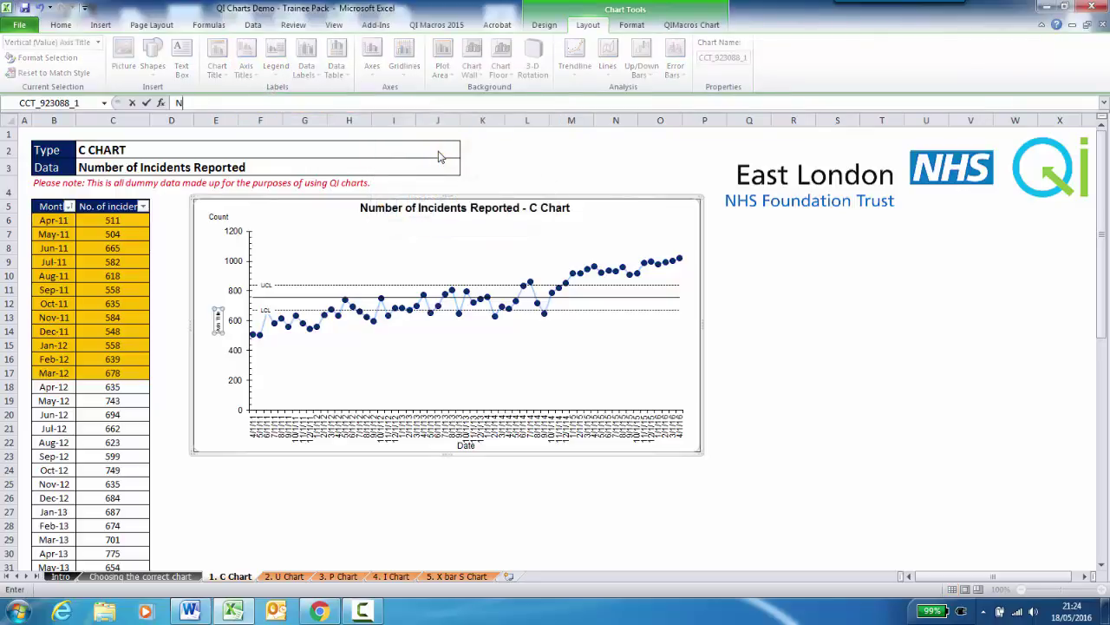
pyautogui.write('umber of Incid')
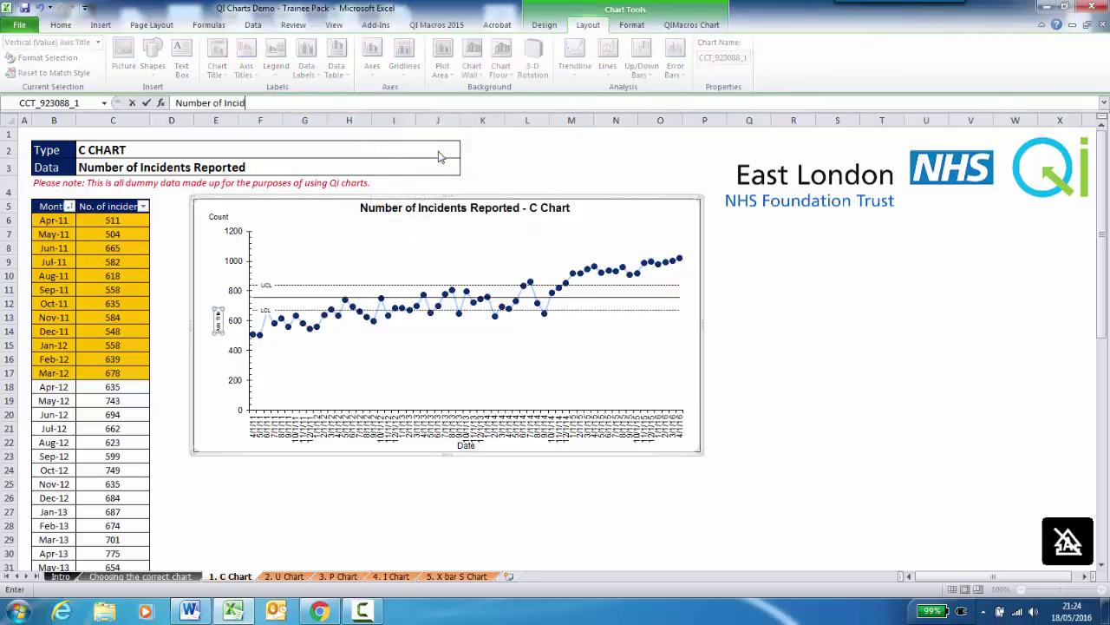
pyautogui.write('ents Reported')
pyautogui.press('Return')
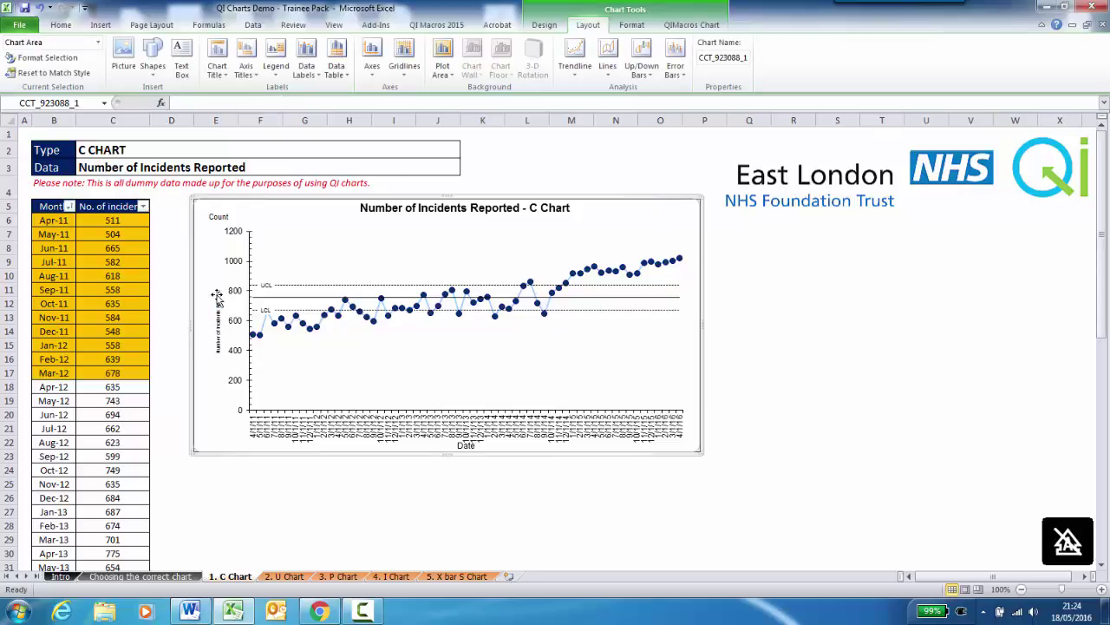
# Step: Move the vertical axis title out to the chart's left edge and increase its font size to 9
pyautogui.moveTo(213, 296); pyautogui.dragTo(197, 286)
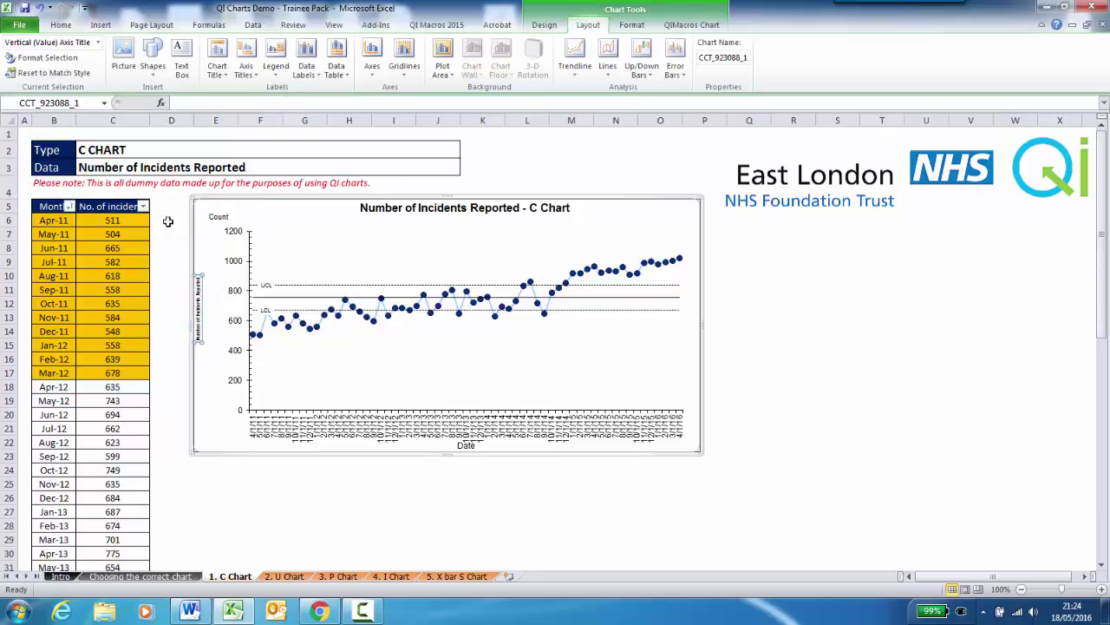
pyautogui.click(59, 25)
pyautogui.click(224, 49)
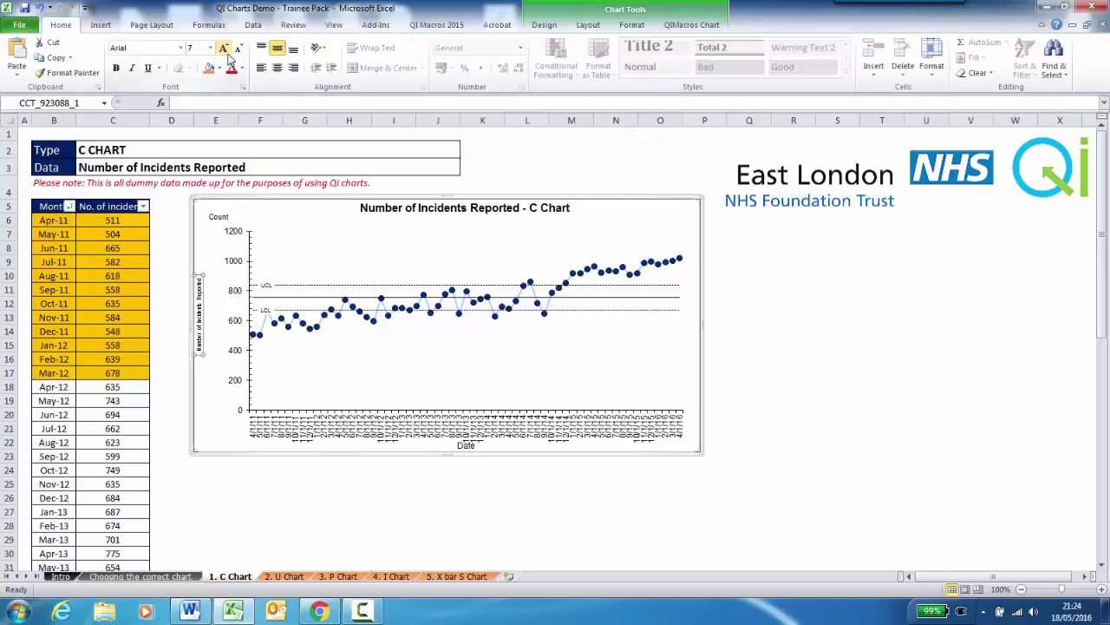
pyautogui.click(224, 49)
pyautogui.click(224, 48)
pyautogui.click(224, 49)
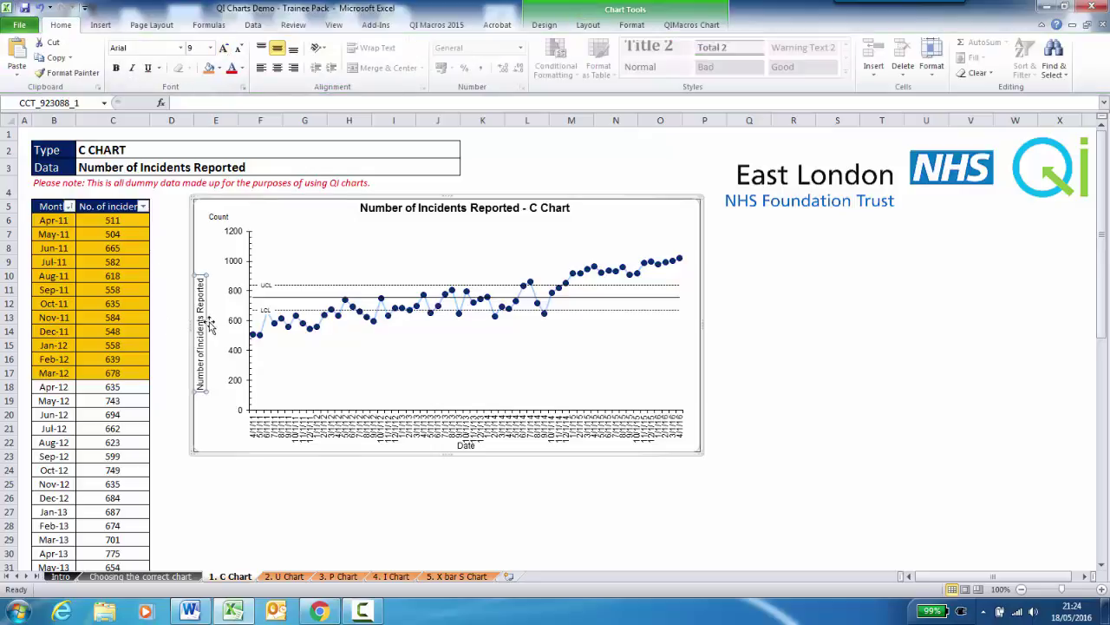
# Step: Enlarge the plot area slightly toward the vertical axis title and the chart's upper right corner
pyautogui.click(272, 393)
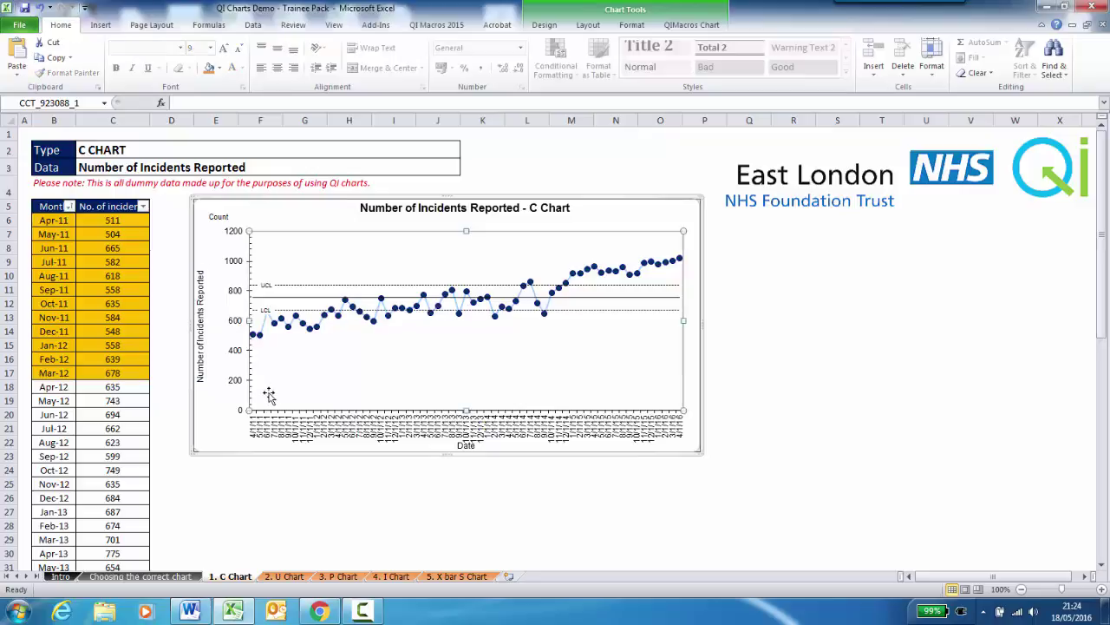
pyautogui.moveTo(251, 408); pyautogui.dragTo(231, 406)
pyautogui.moveTo(684, 230); pyautogui.dragTo(694, 224)
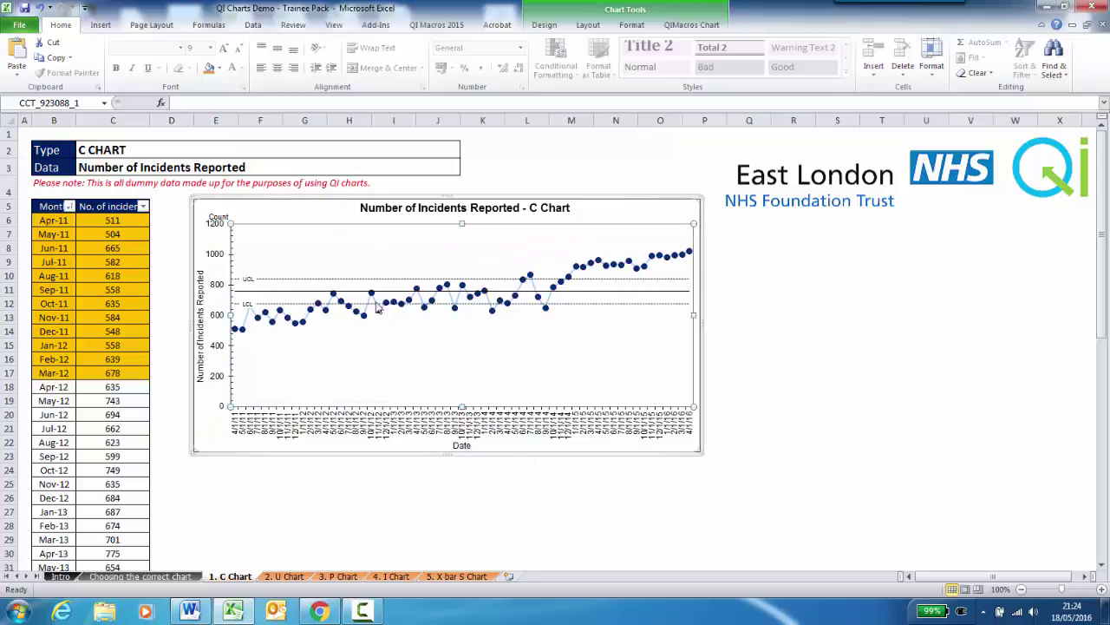
# Step: Delete the "Count" text box above the chart's vertical axis
pyautogui.click(230, 215)
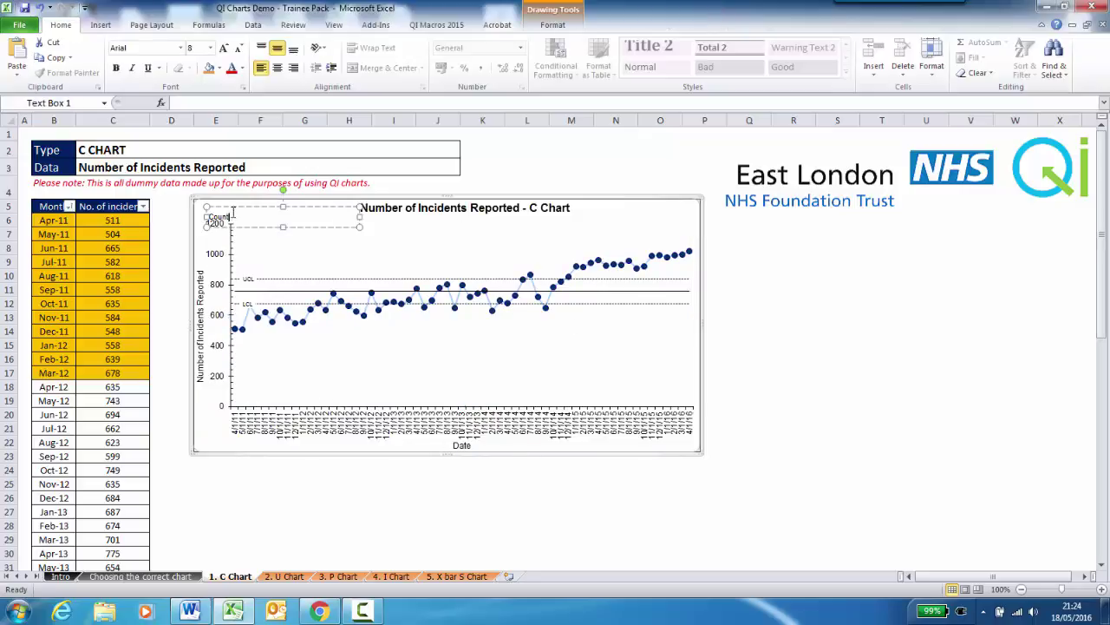
pyautogui.click(234, 208)
pyautogui.press('Delete')
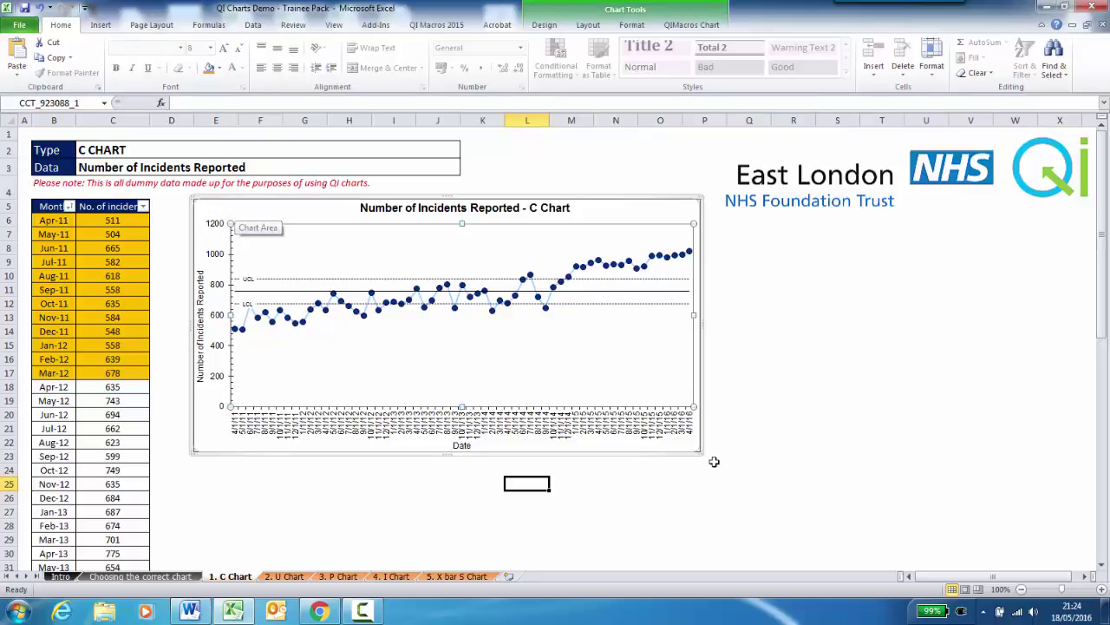
pyautogui.click(715, 416)
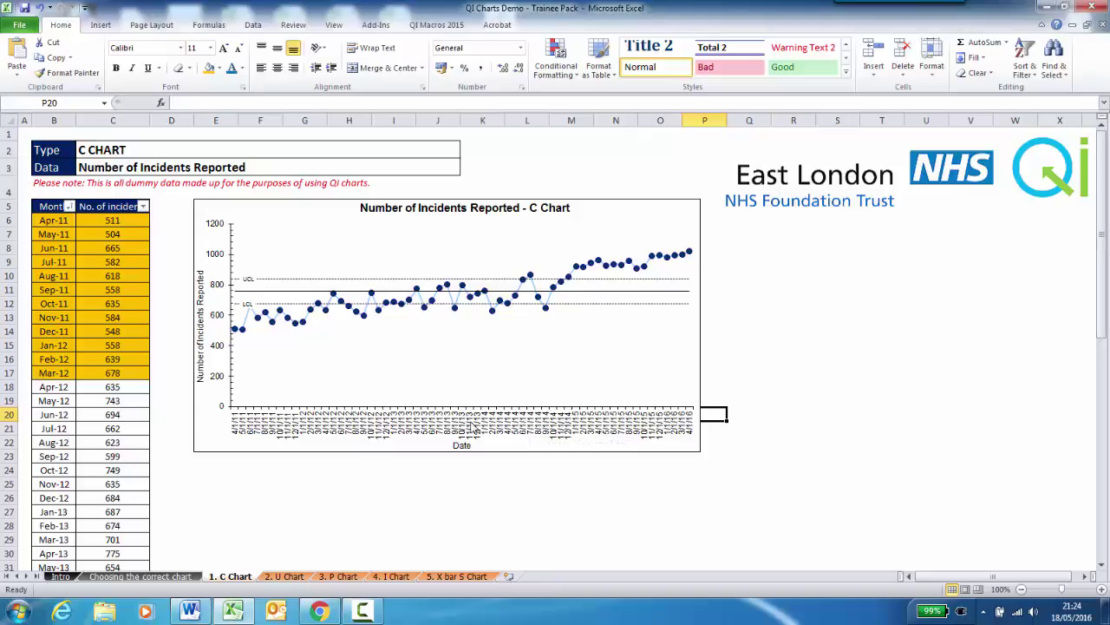
# Step: Format the chart's horizontal axis labels as dates in the Mar-01 style using the English (U.S.) locale
pyautogui.rightClick(482, 424)
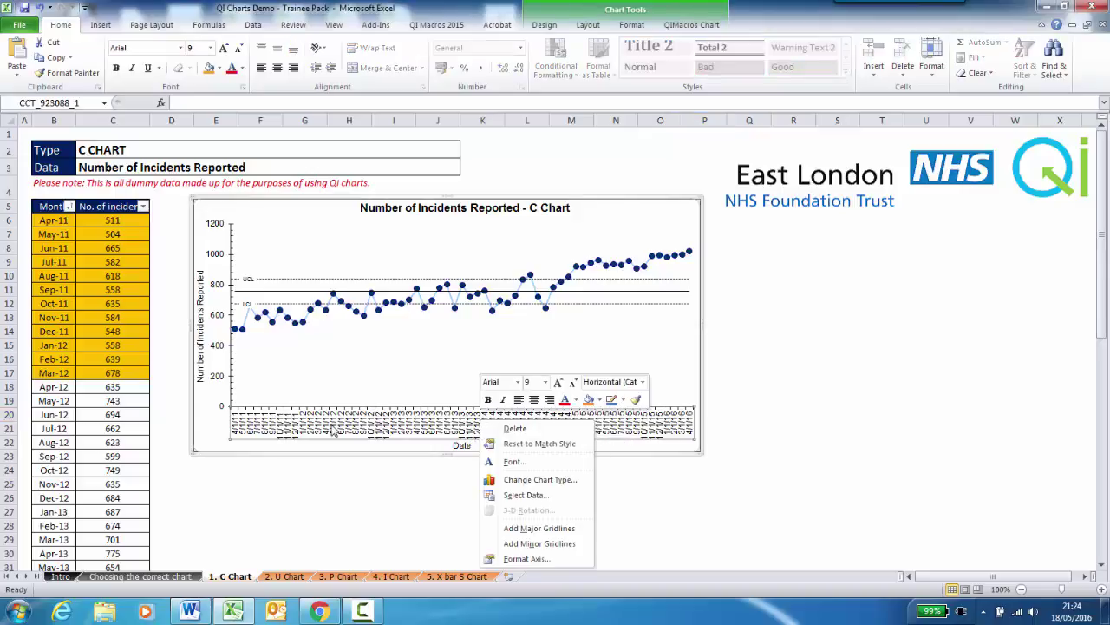
pyautogui.click(524, 558)
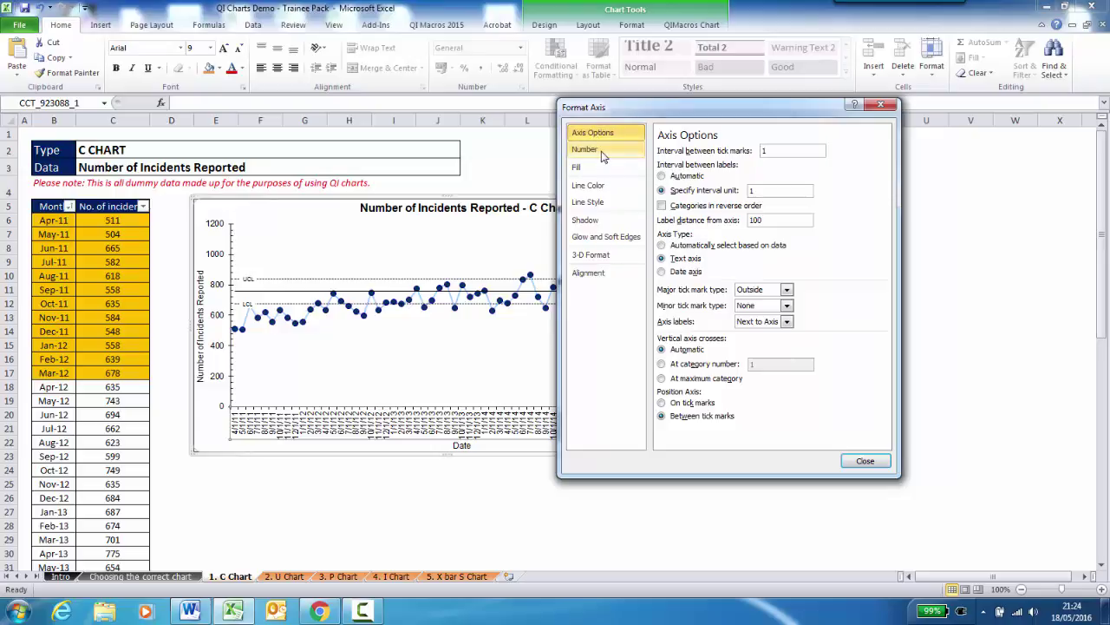
pyautogui.click(605, 156)
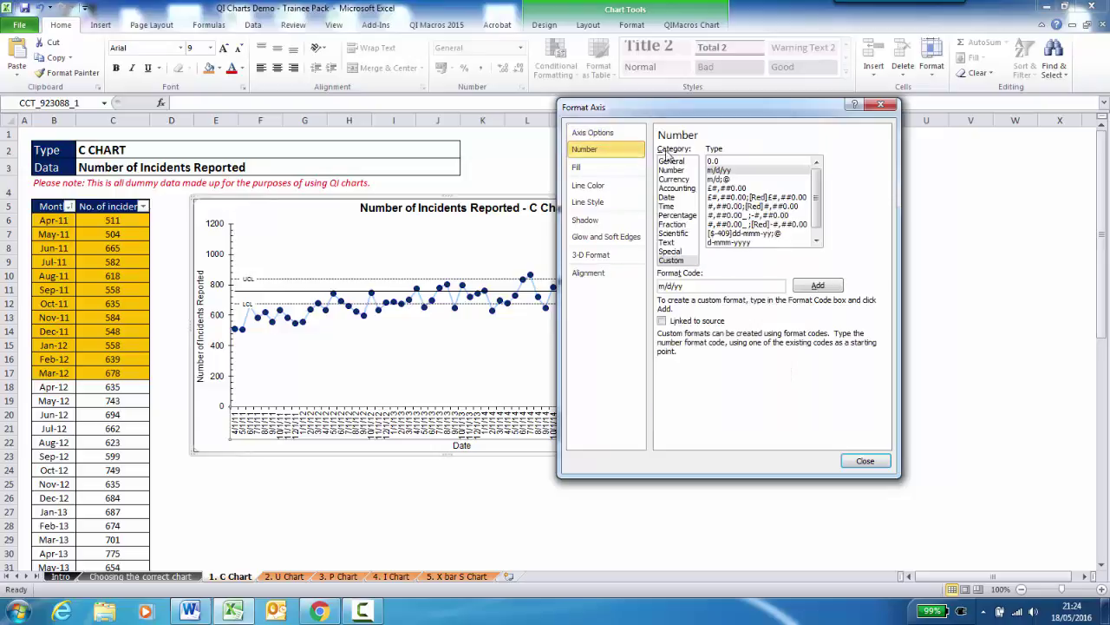
pyautogui.click(670, 197)
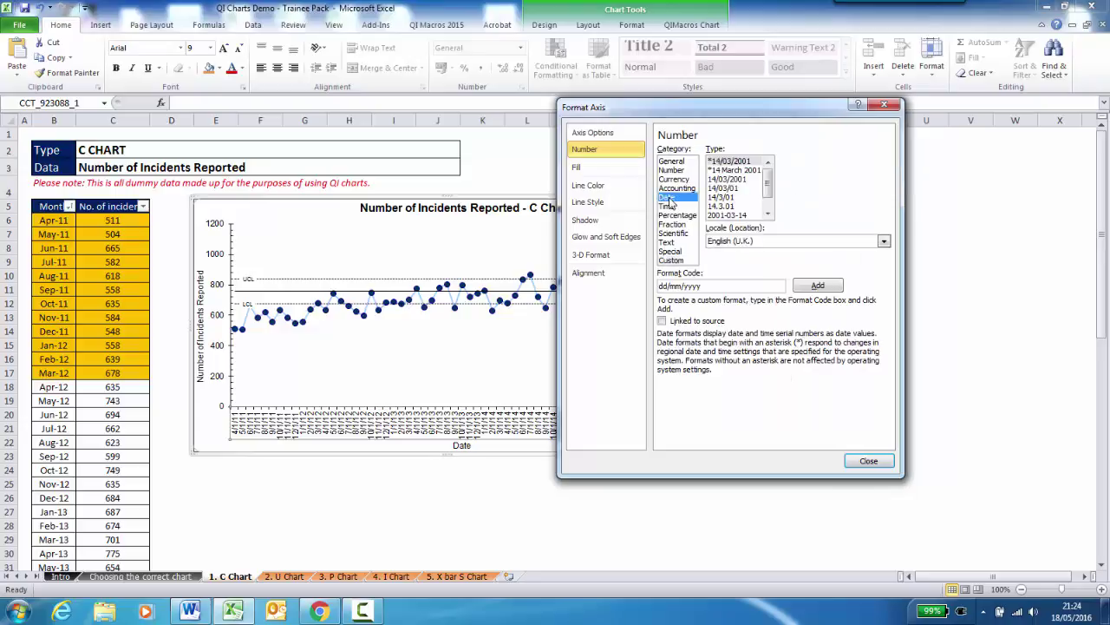
pyautogui.click(748, 242)
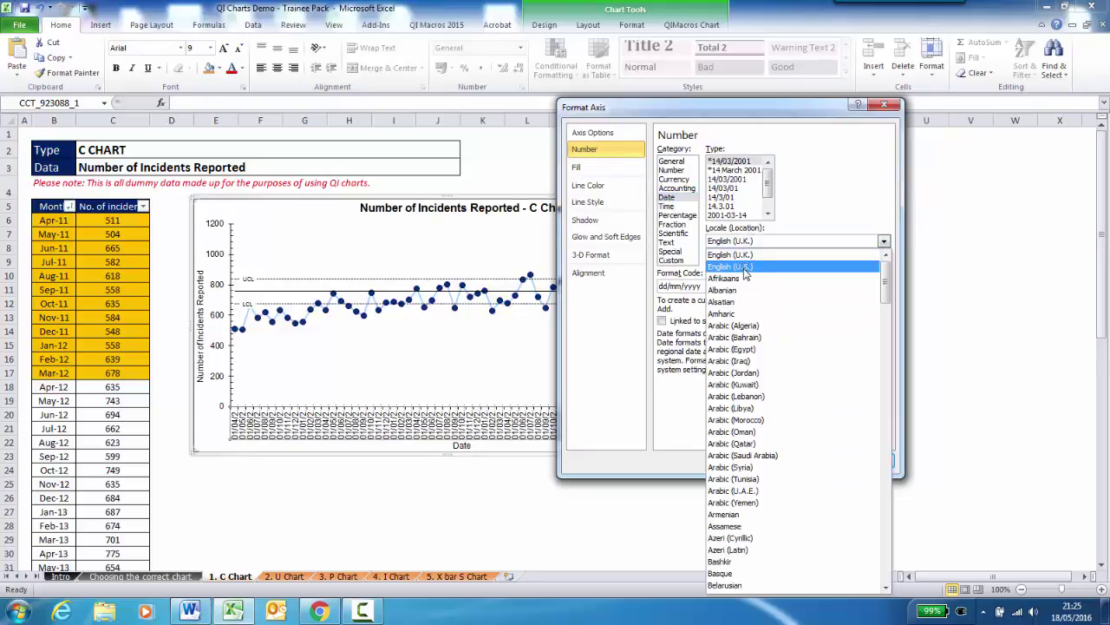
pyautogui.click(745, 267)
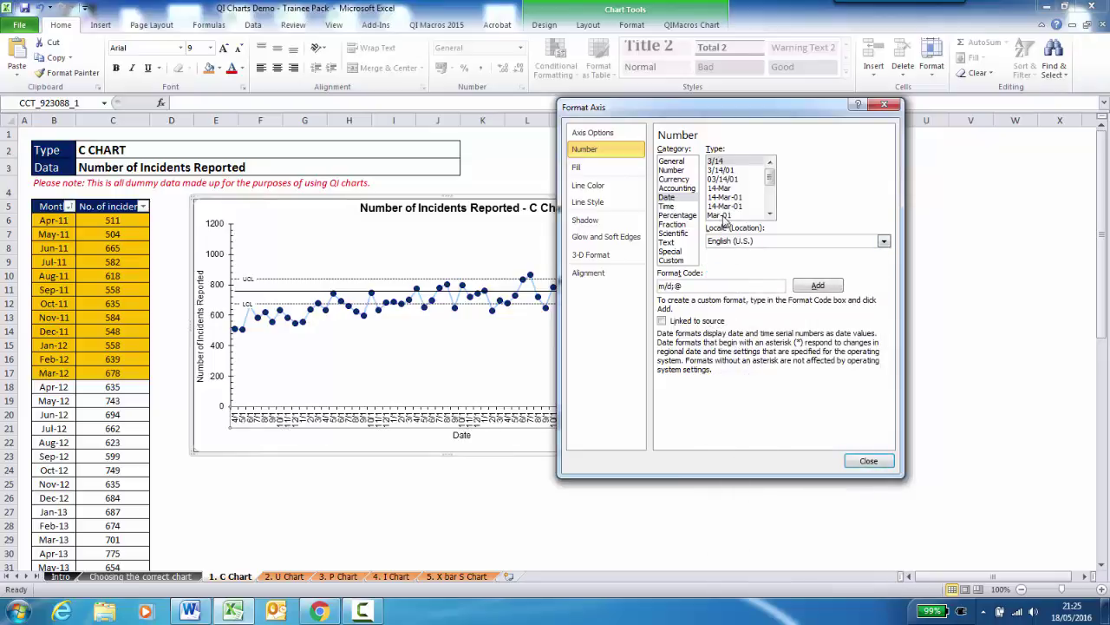
pyautogui.click(720, 215)
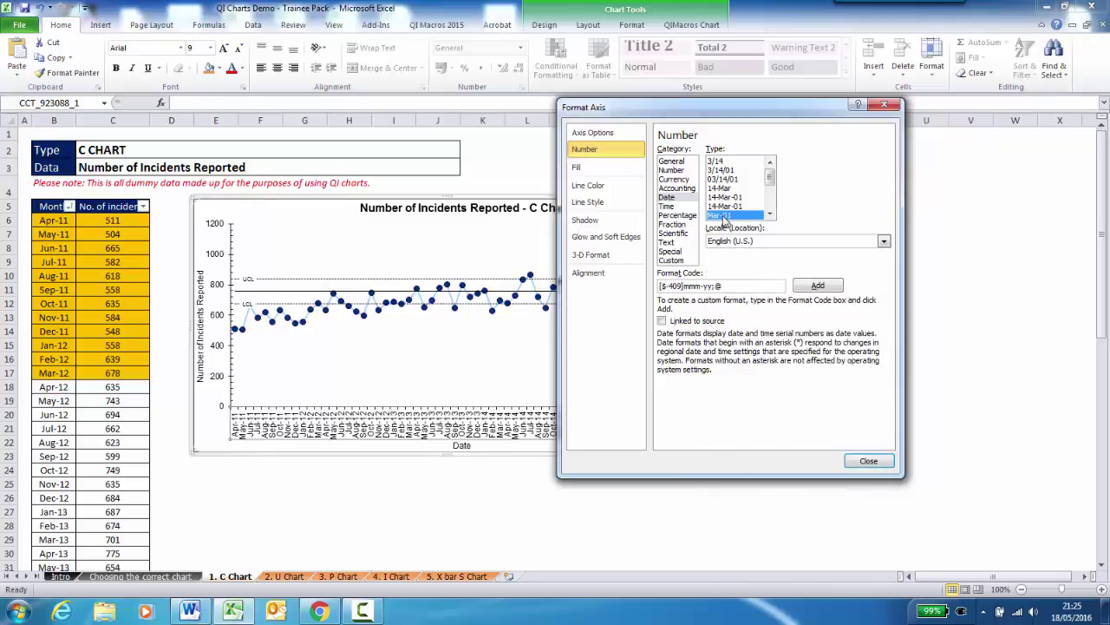
pyautogui.click(867, 463)
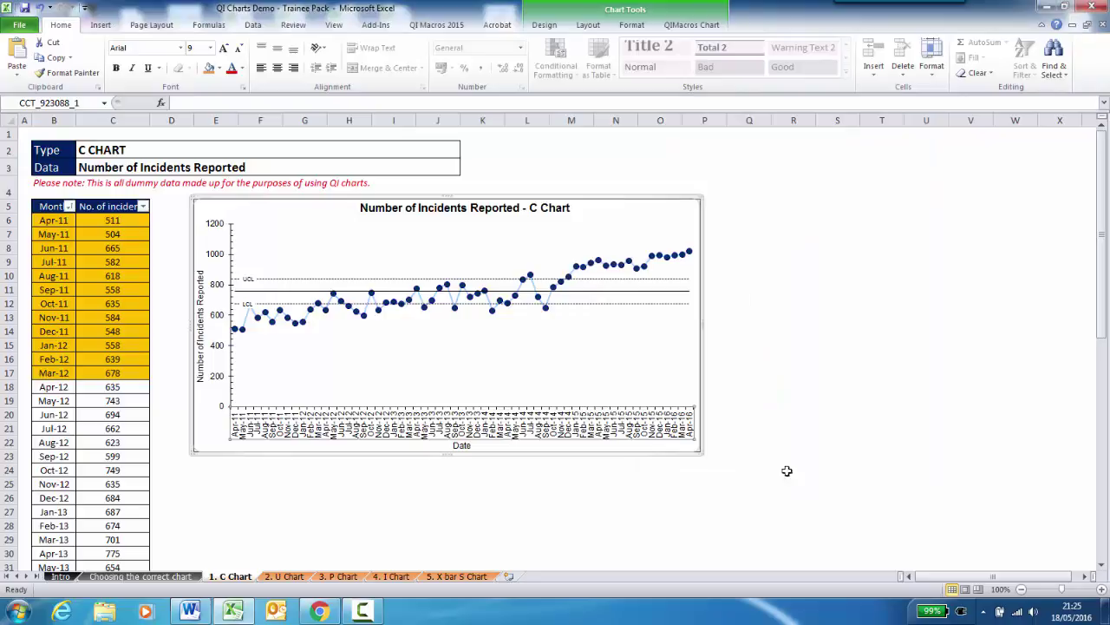
pyautogui.click(253, 479)
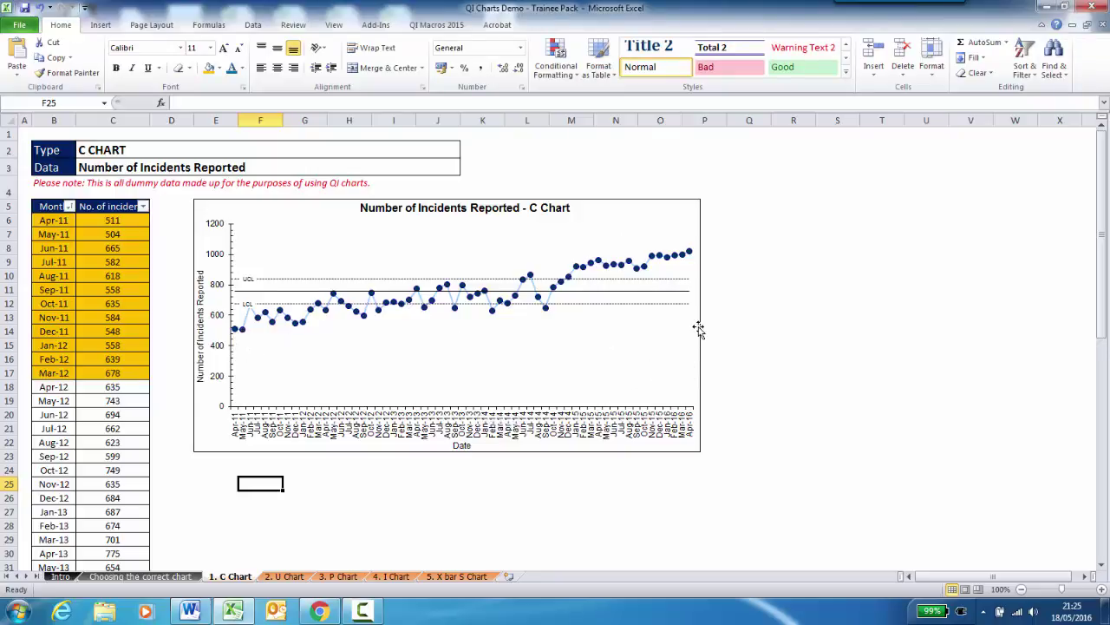
# Step: Set the chart's vertical axis to a fixed minimum of 400 and a fixed maximum of 1100
pyautogui.click(222, 348)
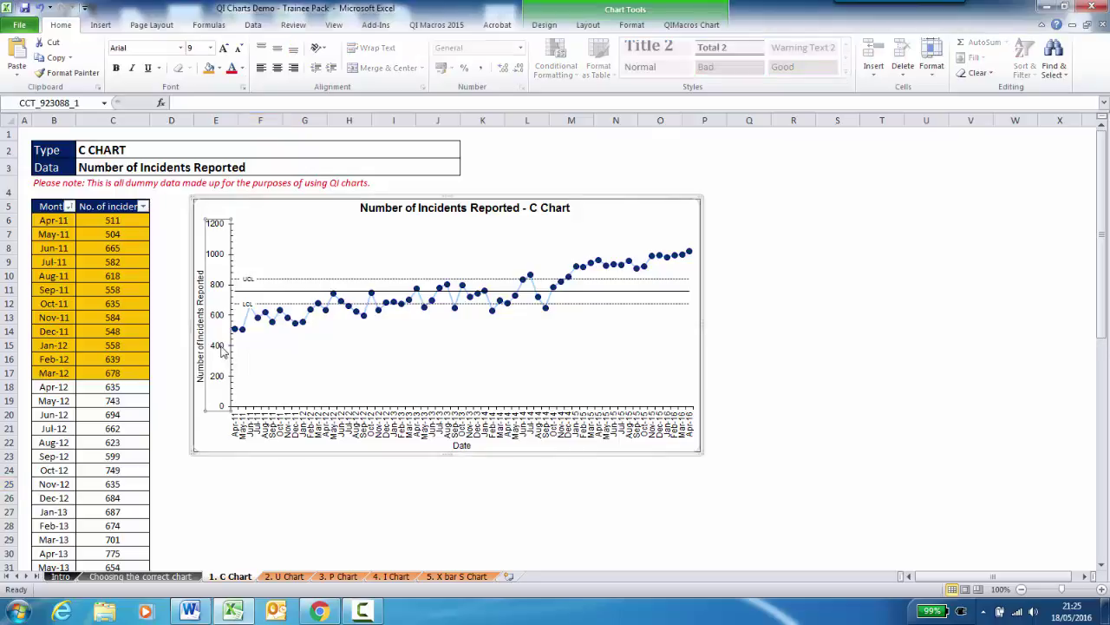
pyautogui.rightClick(222, 349)
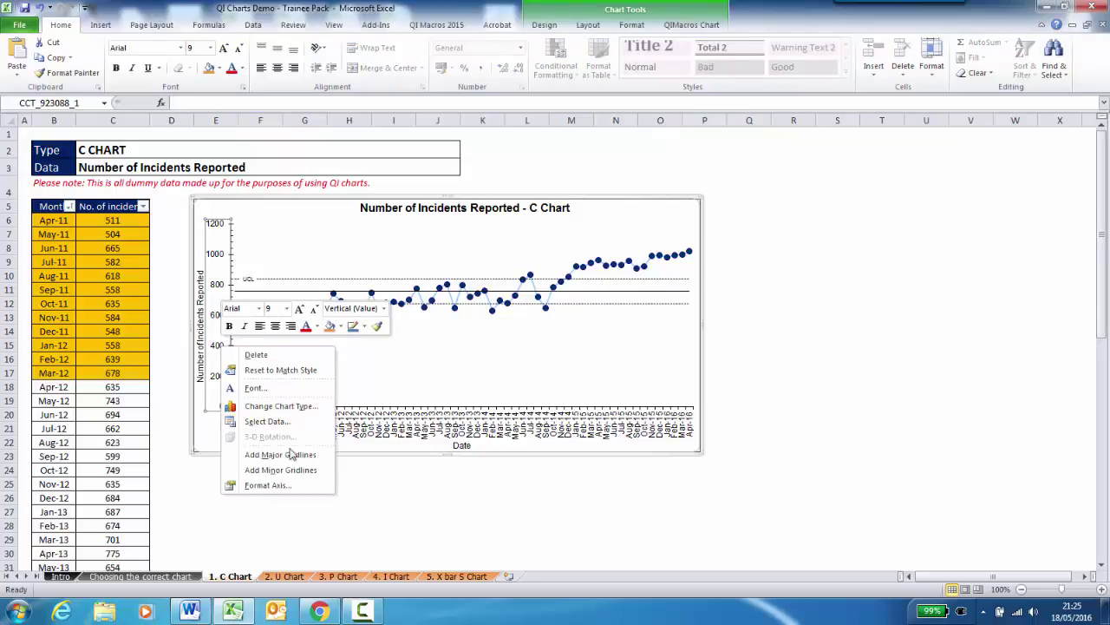
pyautogui.click(287, 485)
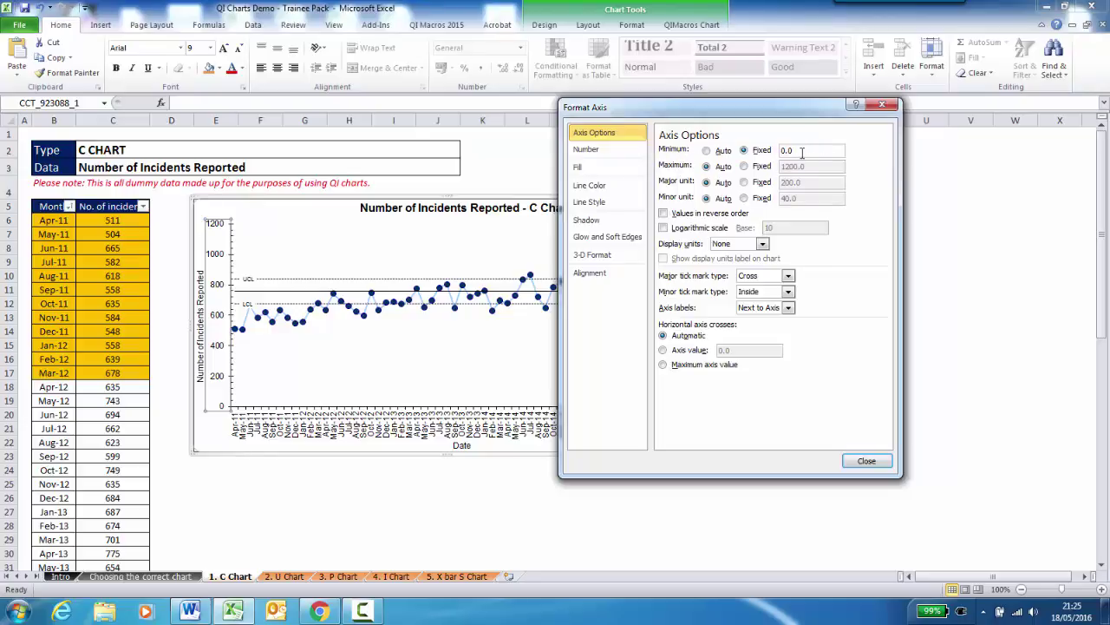
pyautogui.click(743, 151)
pyautogui.click(744, 165)
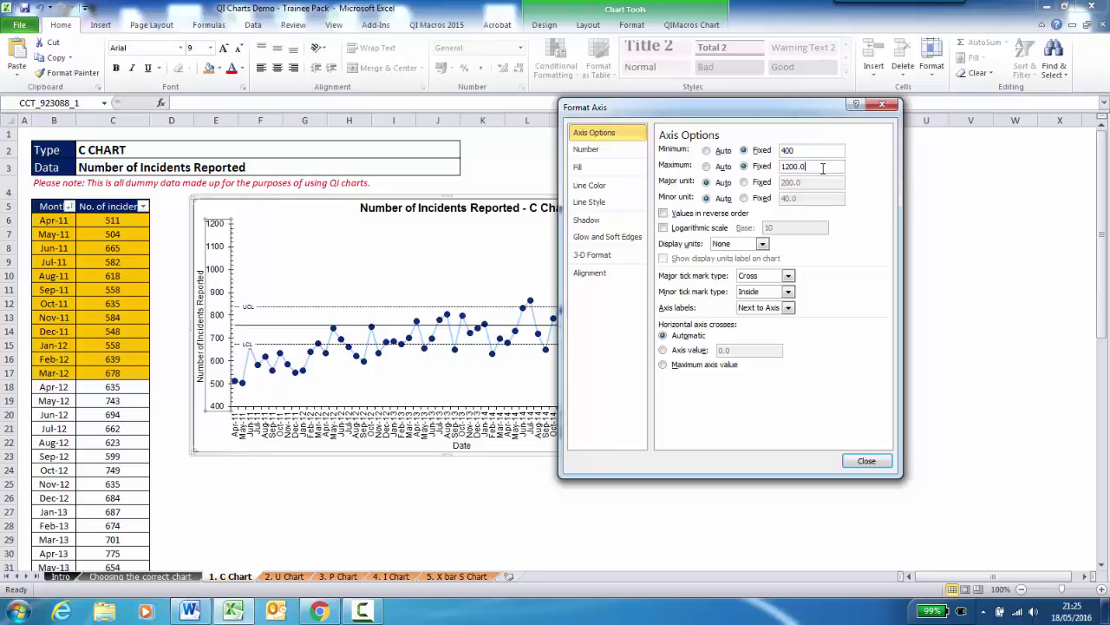
pyautogui.moveTo(822, 167); pyautogui.dragTo(784, 167)
pyautogui.write('11')
pyautogui.click(866, 460)
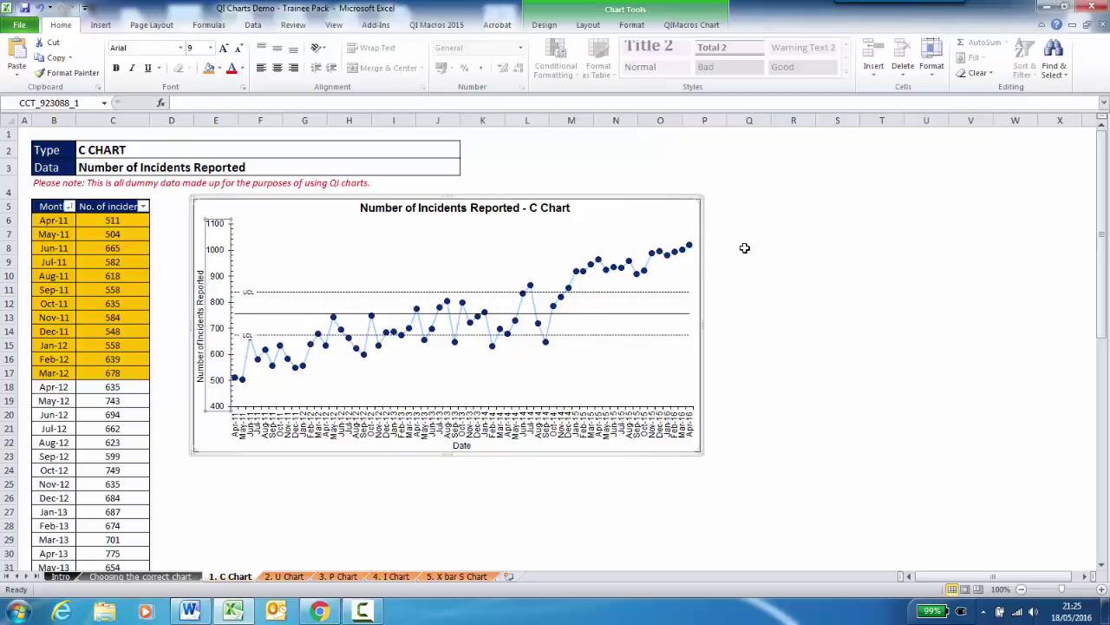
pyautogui.click(722, 318)
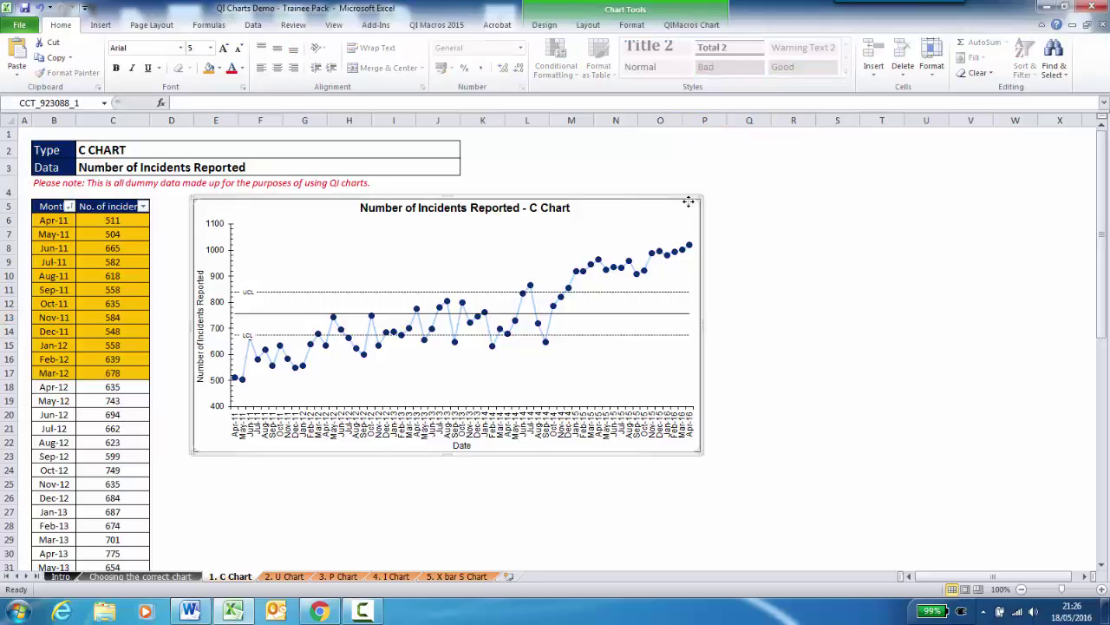
# Step: Edit the chart phases so Phase 1 ends on 01/03/2012, with Extend Last Phase enabled
pyautogui.click(376, 27)
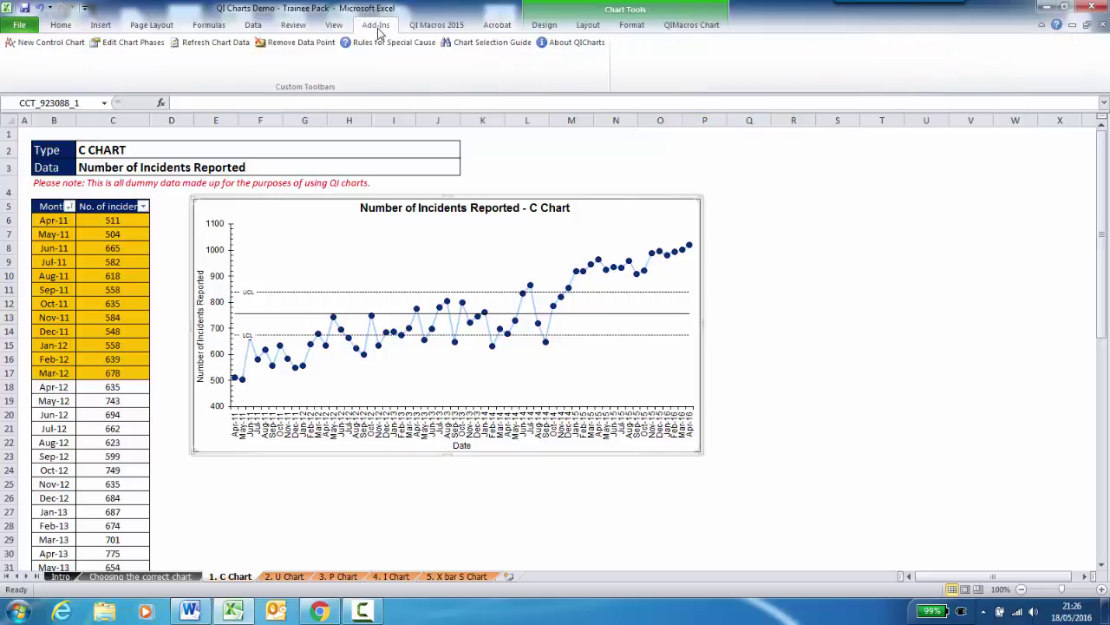
pyautogui.click(148, 49)
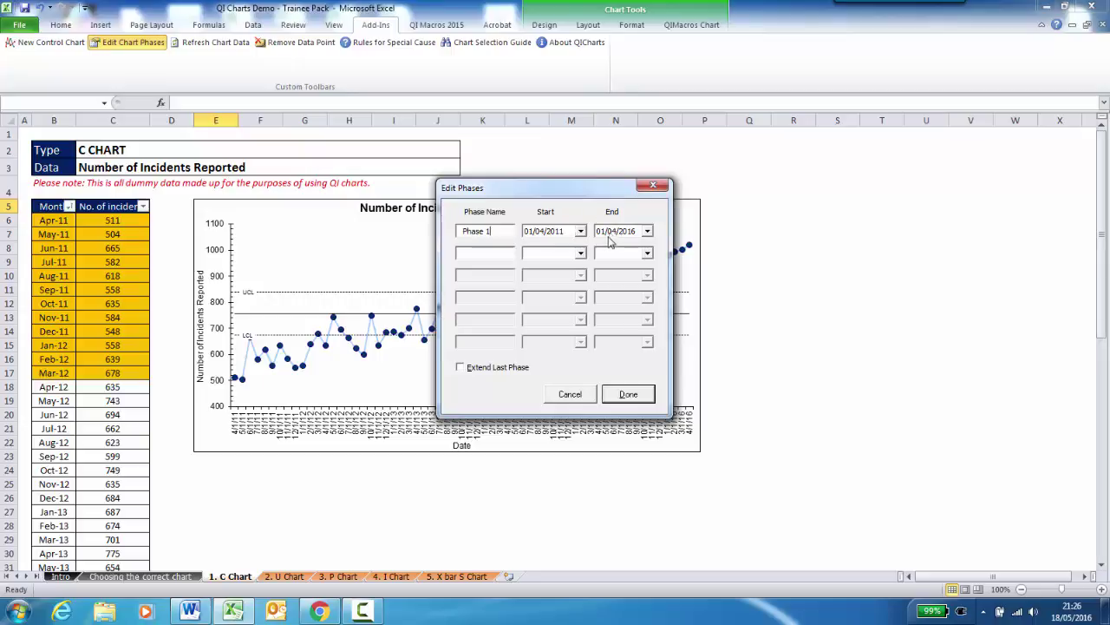
pyautogui.moveTo(565, 190); pyautogui.dragTo(839, 182)
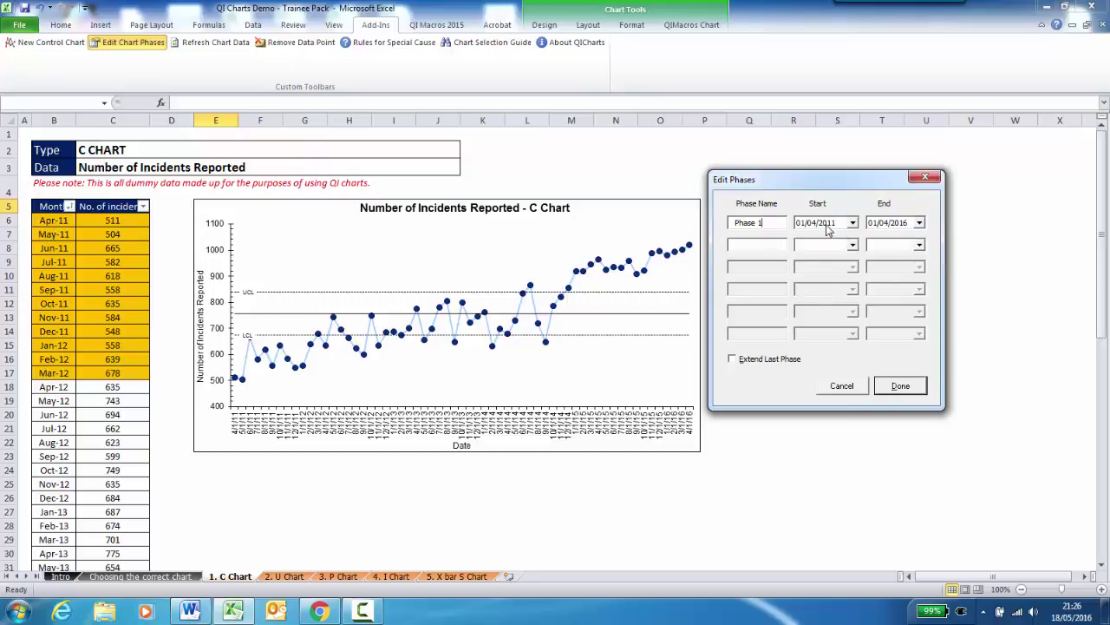
pyautogui.click(920, 224)
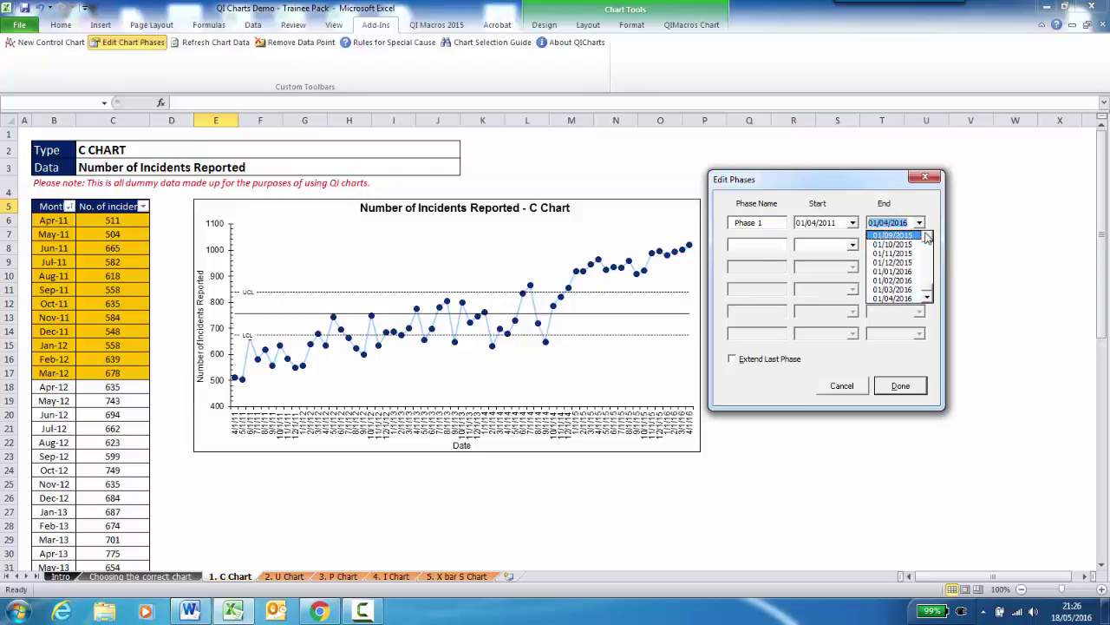
pyautogui.scroll(5, 927, 243)
pyautogui.scroll(10, 928, 238)
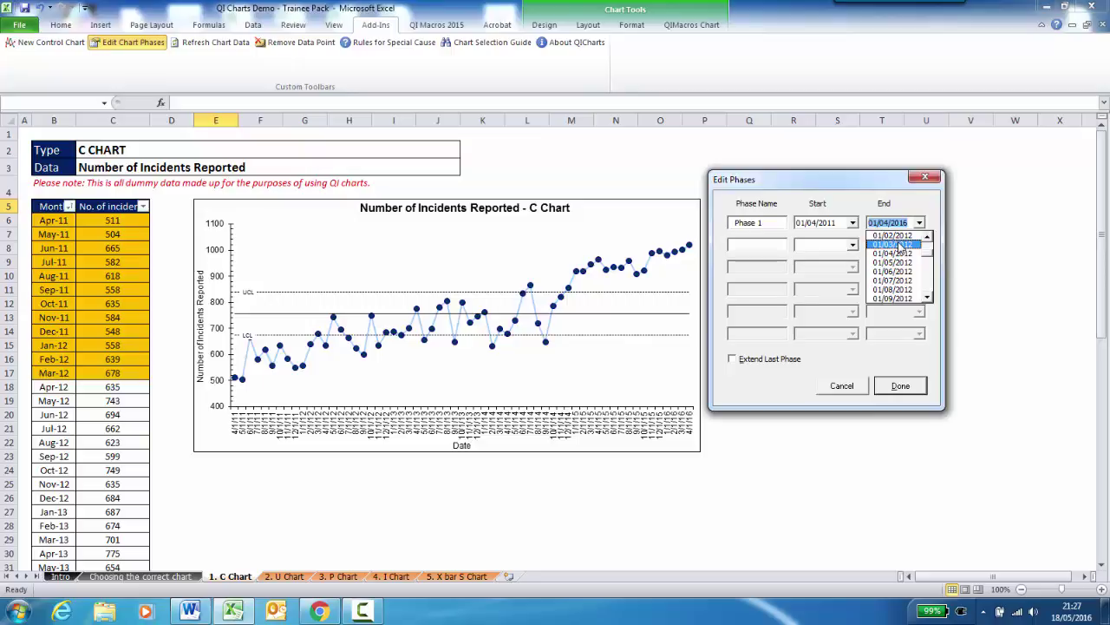
pyautogui.click(900, 246)
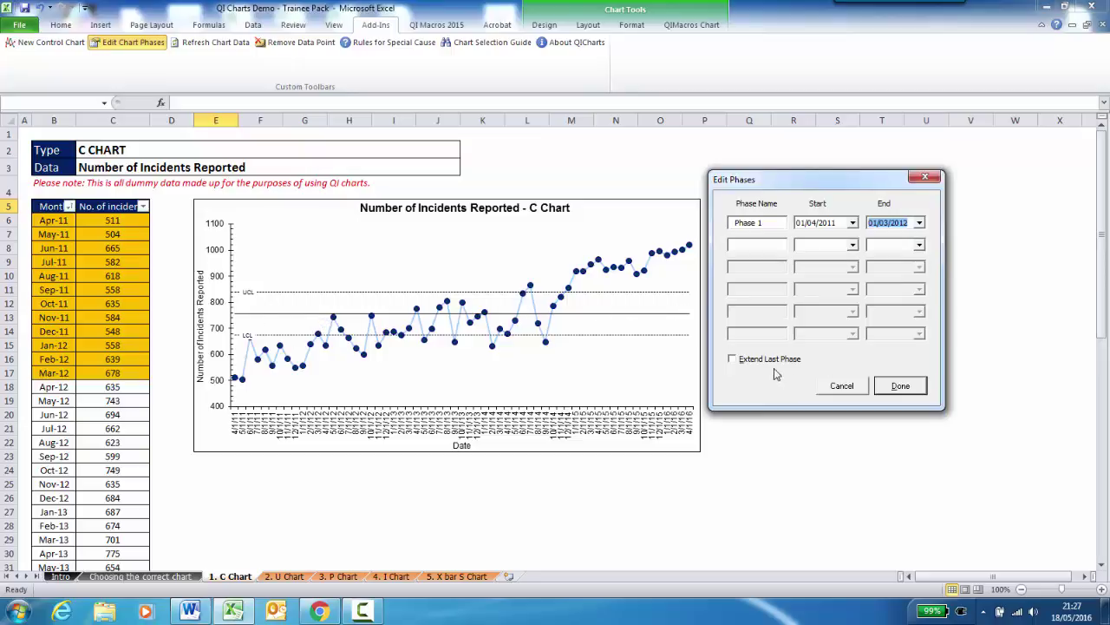
pyautogui.click(731, 360)
pyautogui.click(900, 386)
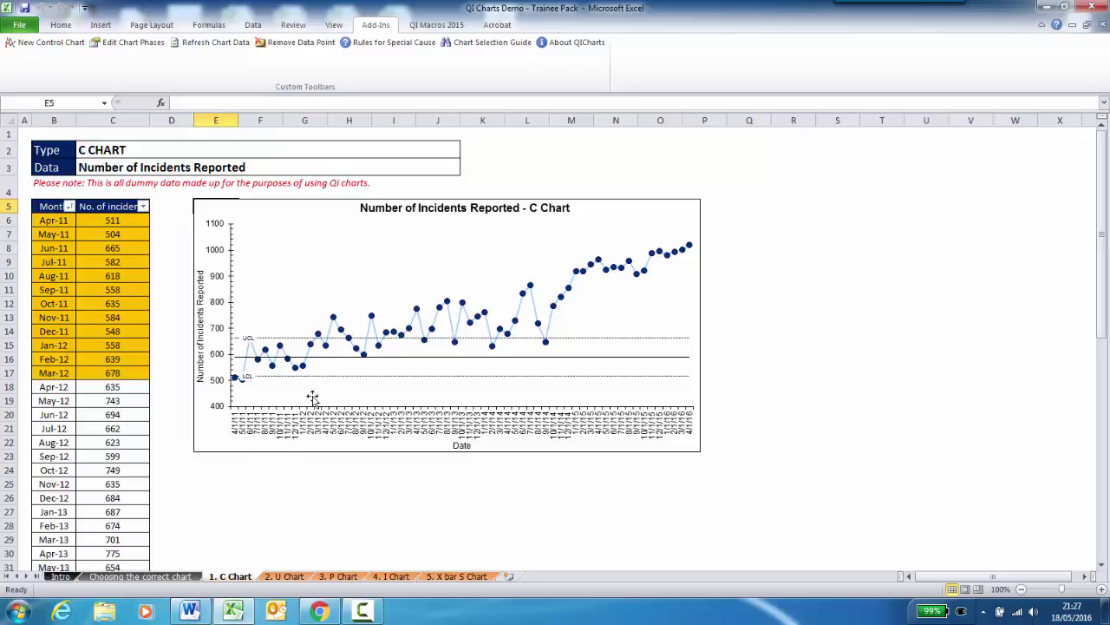
# Step: Fill the single February 2012 data point on the chart with the orange theme color
pyautogui.click(312, 350)
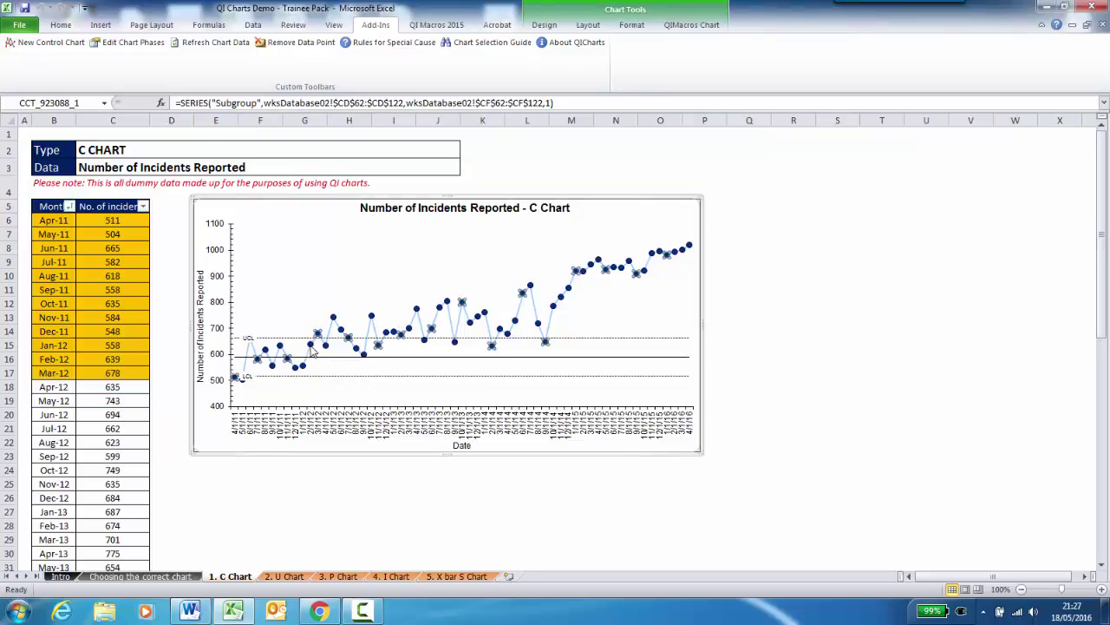
pyautogui.click(311, 347)
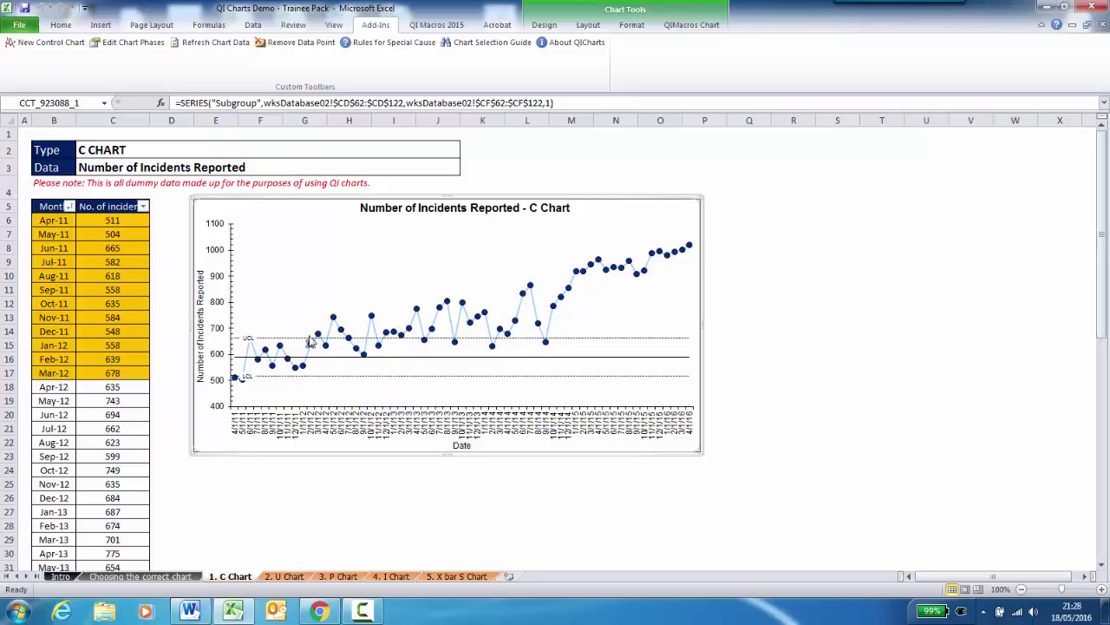
pyautogui.click(634, 26)
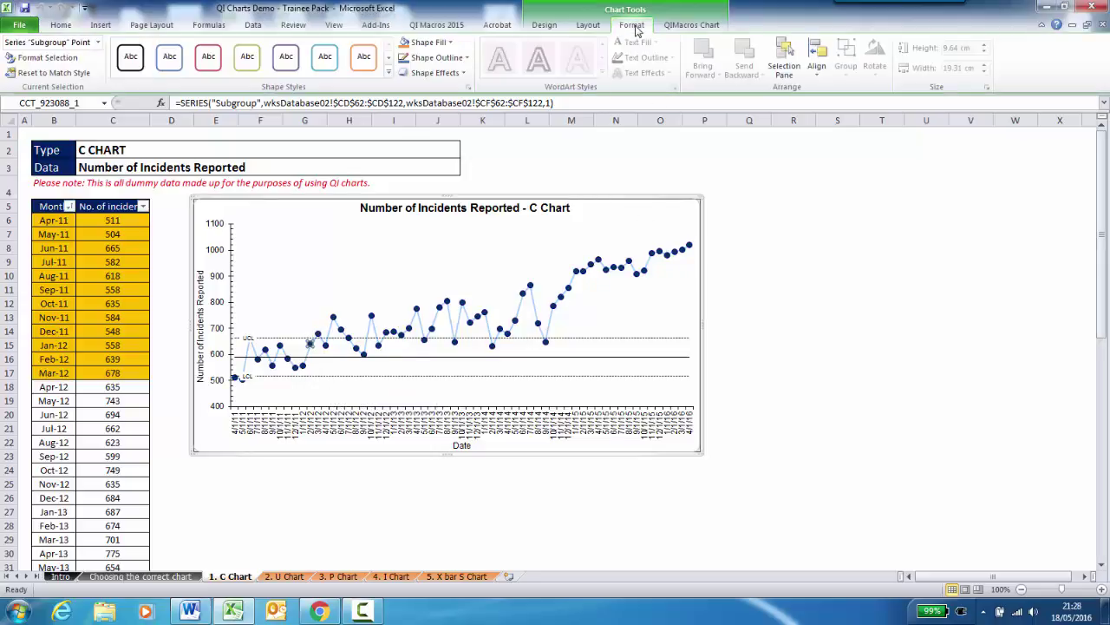
pyautogui.click(427, 42)
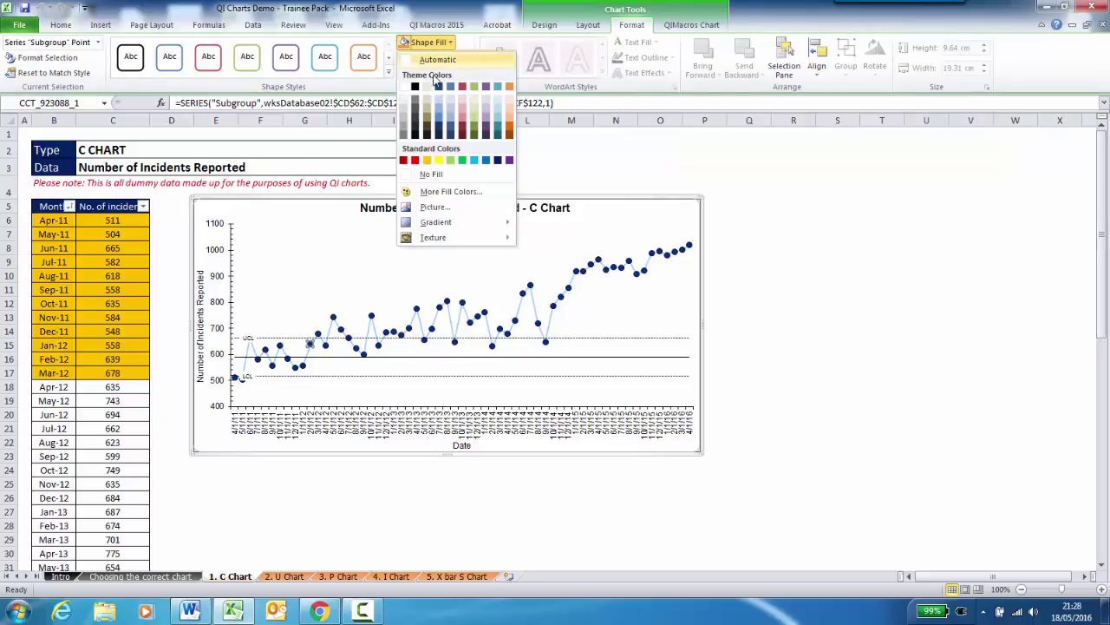
pyautogui.click(511, 88)
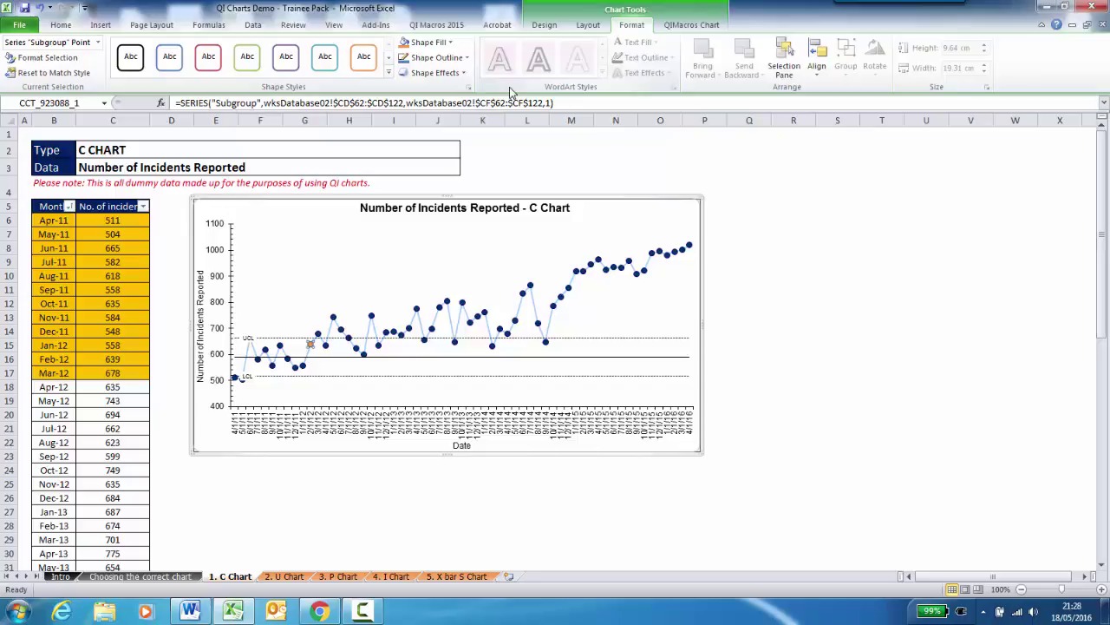
# Step: Apply the same orange fill one by one to the data points from January 2012 back to April 2011
pyautogui.press('Left')
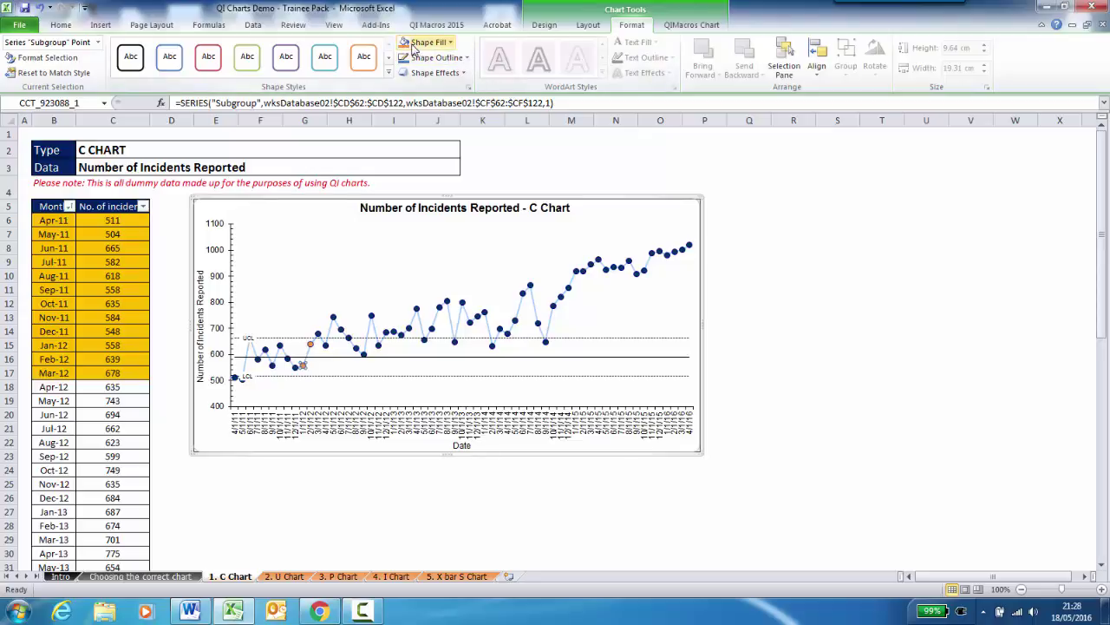
pyautogui.press('Left')
pyautogui.click(406, 44)
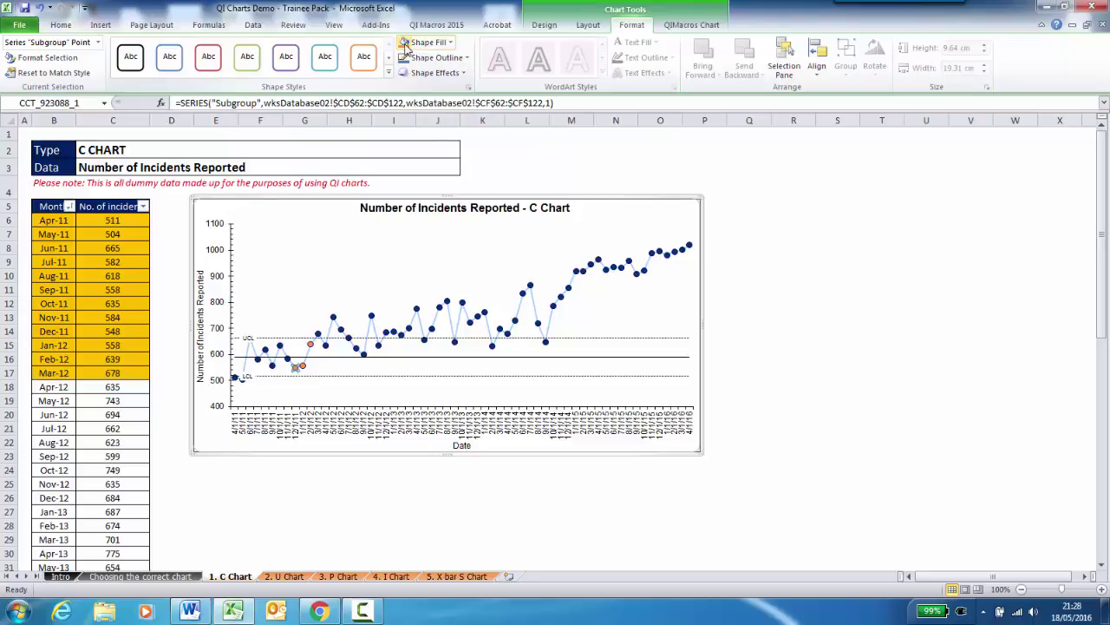
pyautogui.press('Left')
pyautogui.click(405, 44)
pyautogui.press('Left')
pyautogui.click(405, 44)
pyautogui.press('Left')
pyautogui.click(405, 44)
pyautogui.press('Left')
pyautogui.click(405, 44)
pyautogui.press('Left')
pyautogui.click(405, 44)
pyautogui.press('Left')
pyautogui.click(405, 44)
pyautogui.press('Left')
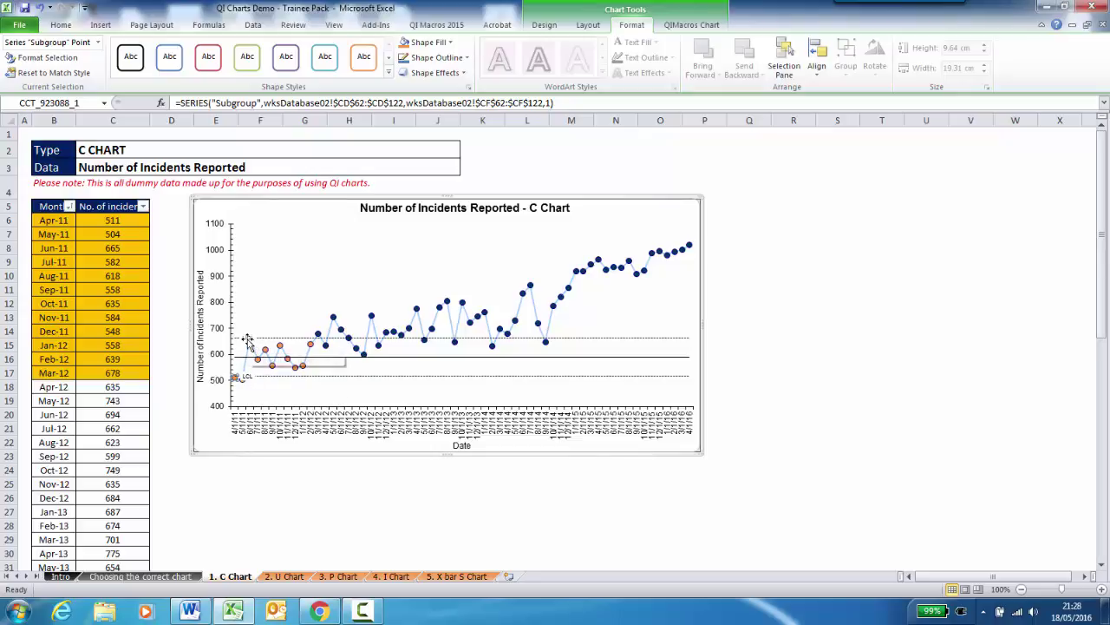
# Step: Move the UCL and LCL labels along their limit lines, clear of the early data points
pyautogui.click(247, 338)
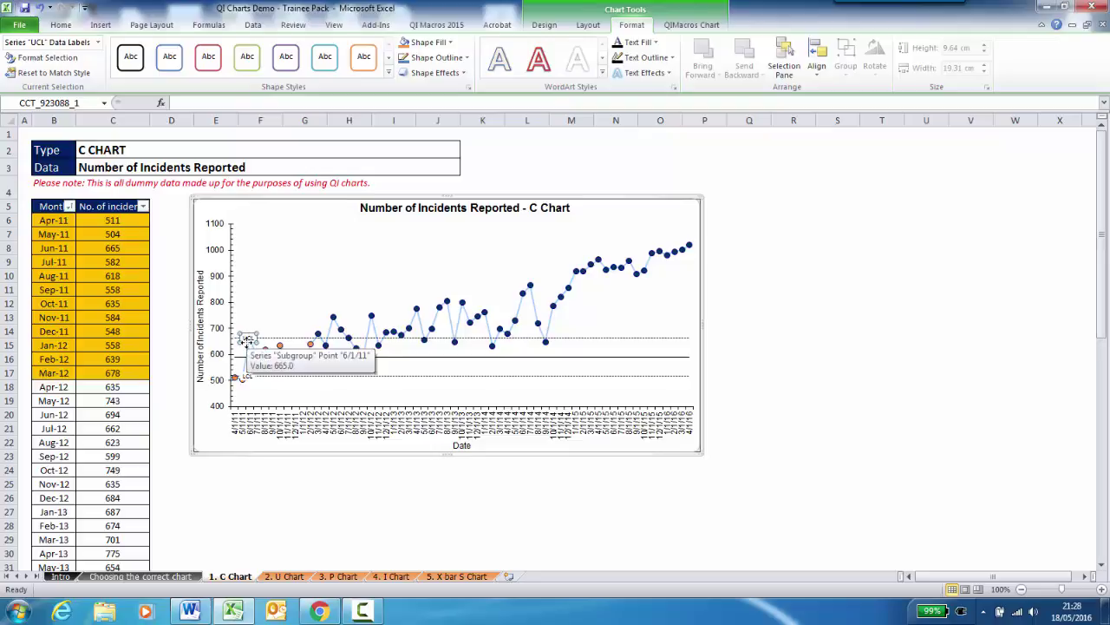
pyautogui.moveTo(246, 340); pyautogui.dragTo(267, 341)
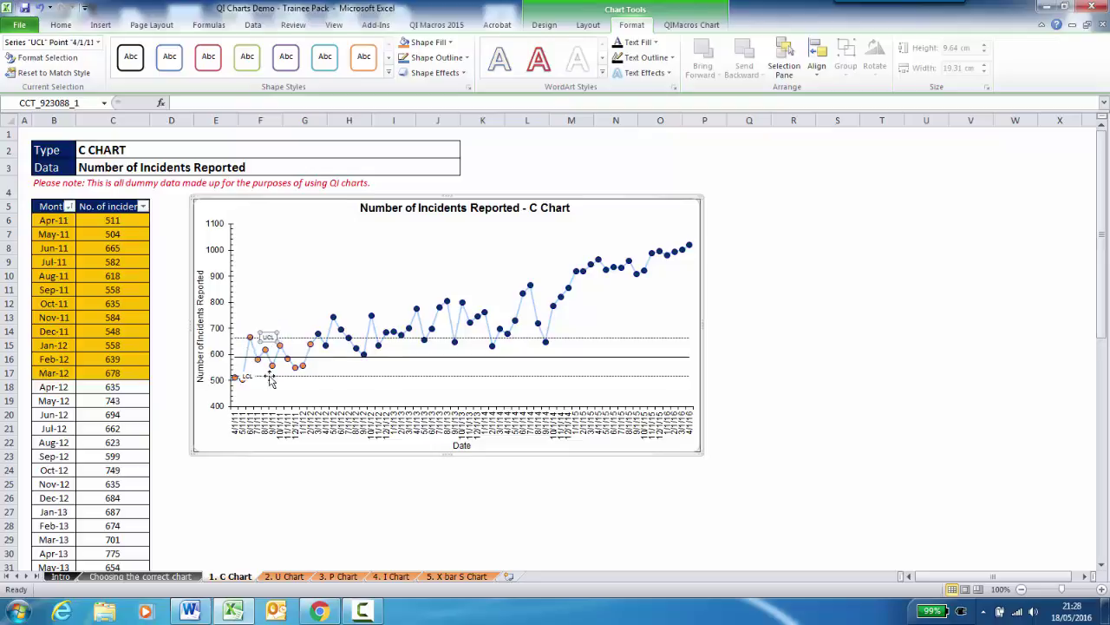
pyautogui.click(248, 378)
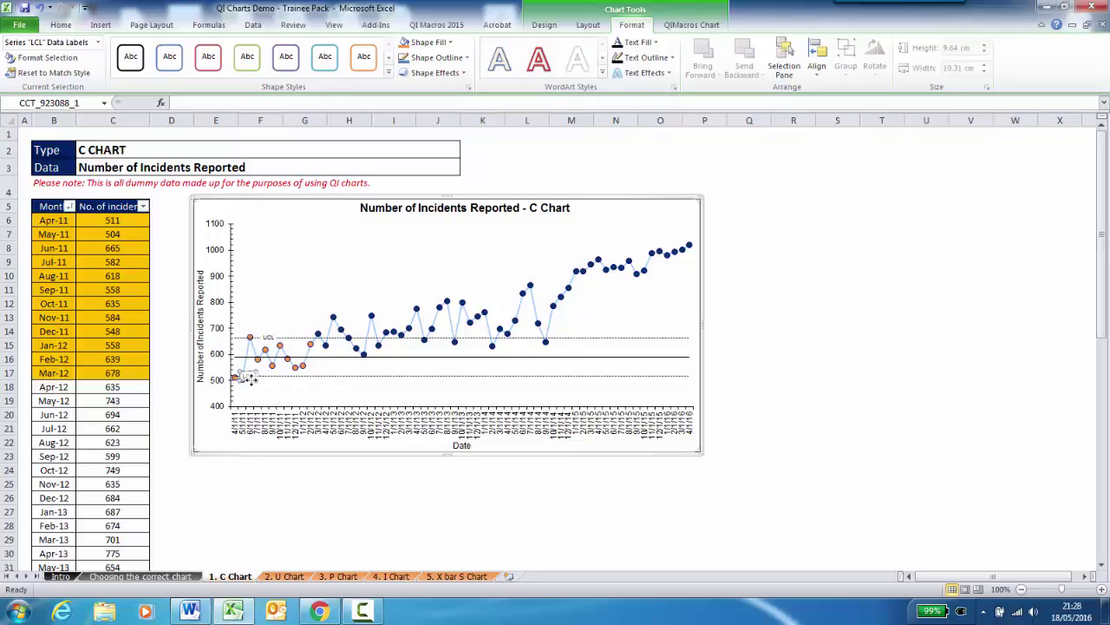
pyautogui.moveTo(249, 379); pyautogui.dragTo(316, 378)
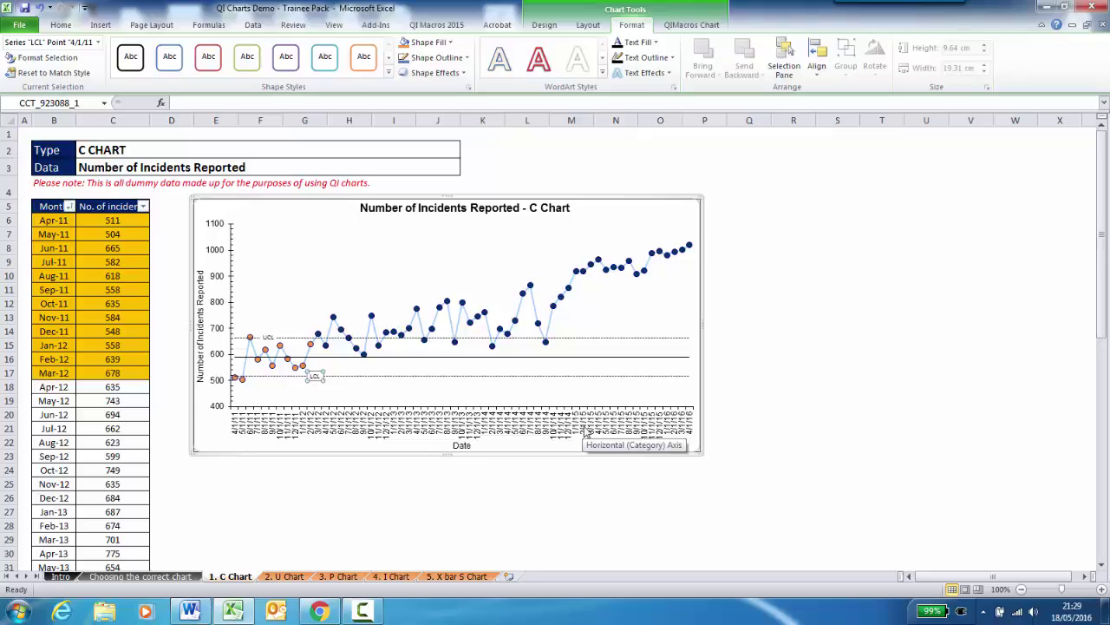
# Step: Format the horizontal axis dates of the C chart with the English (U.S.) date type Mar-01, then deselect the chart
pyautogui.rightClick(484, 425)
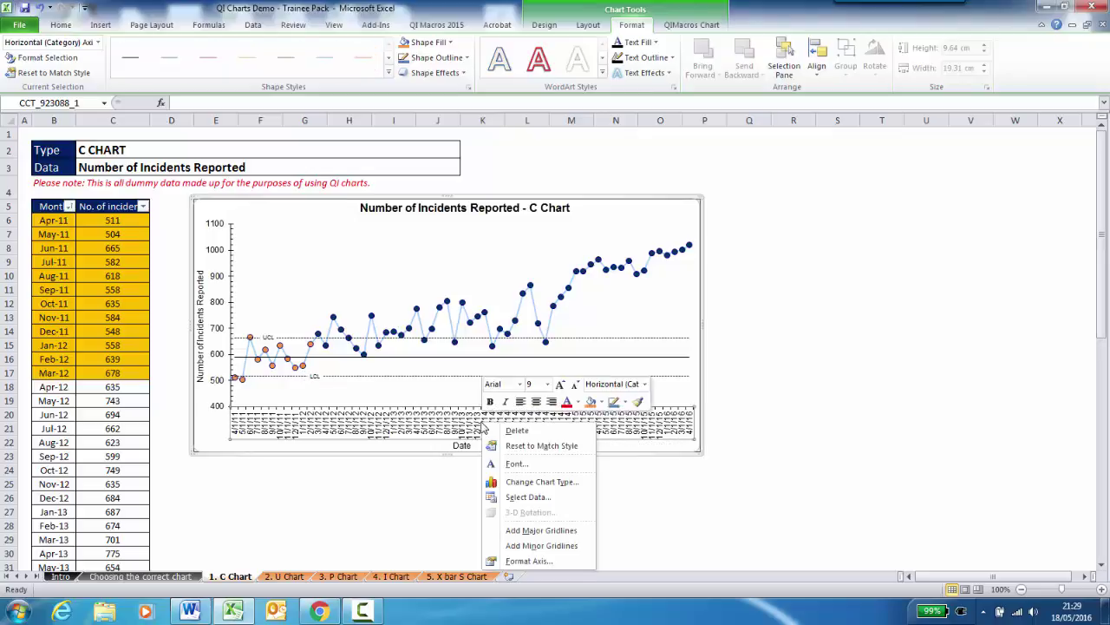
pyautogui.click(516, 561)
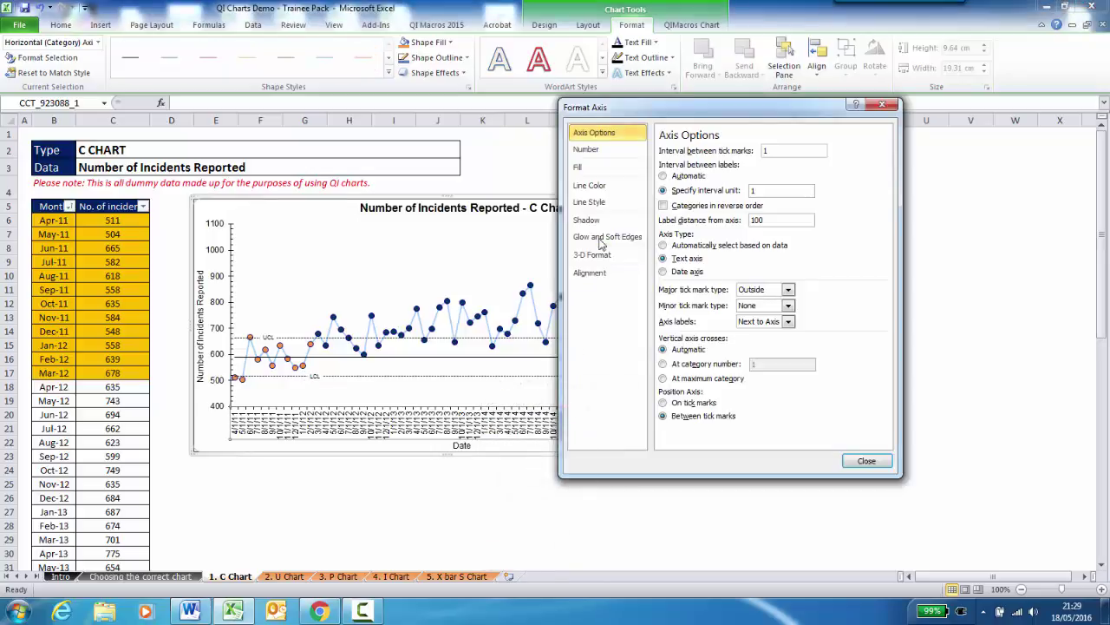
pyautogui.click(599, 155)
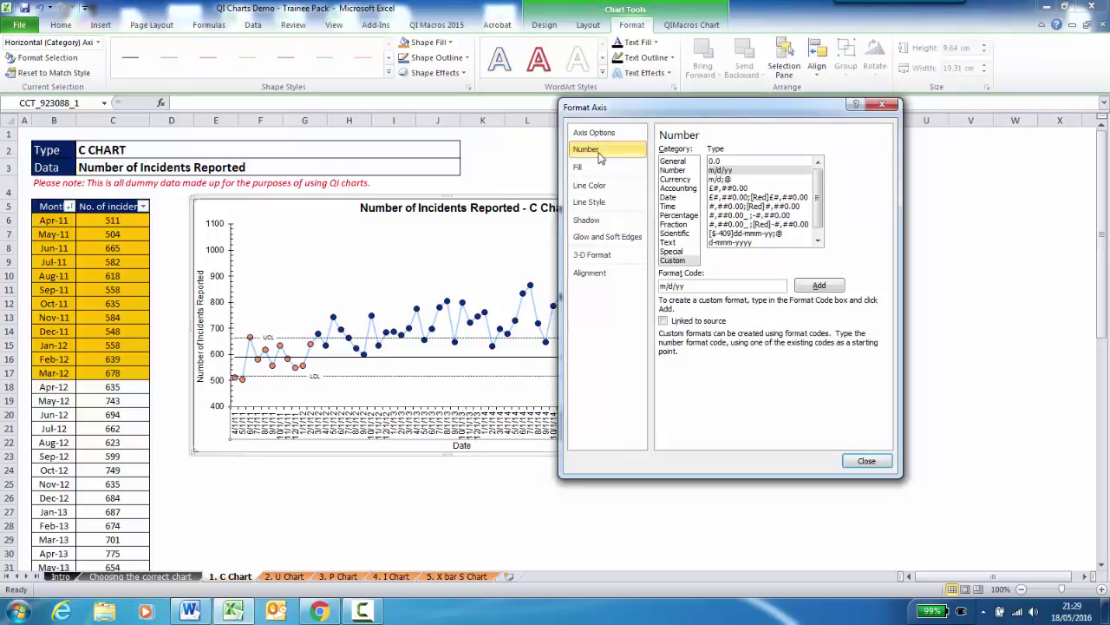
pyautogui.click(672, 200)
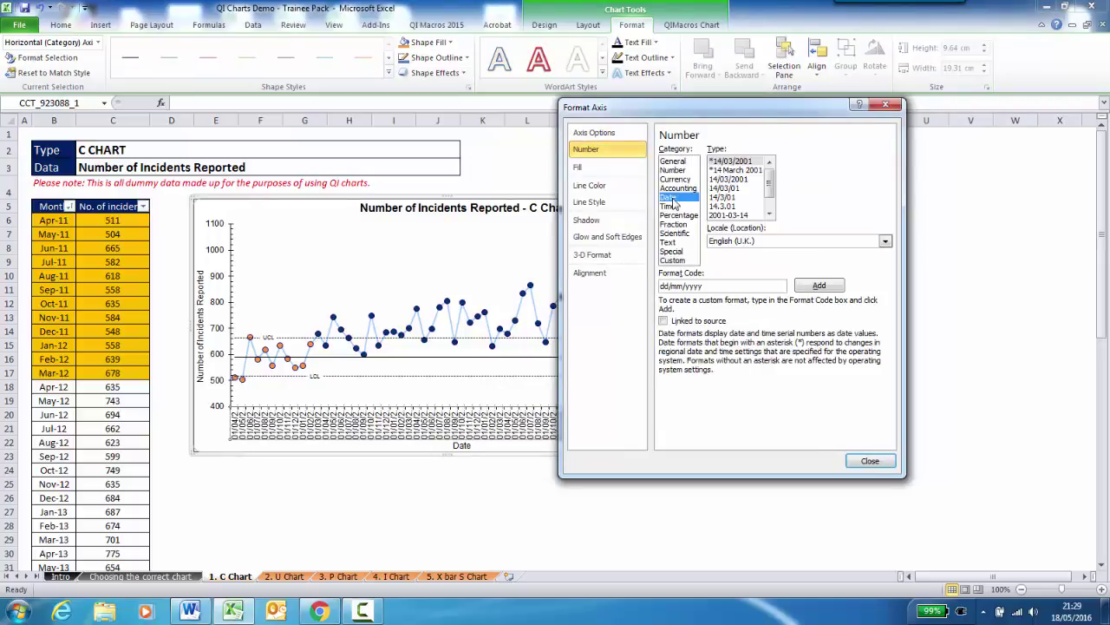
pyautogui.click(729, 243)
pyautogui.click(730, 266)
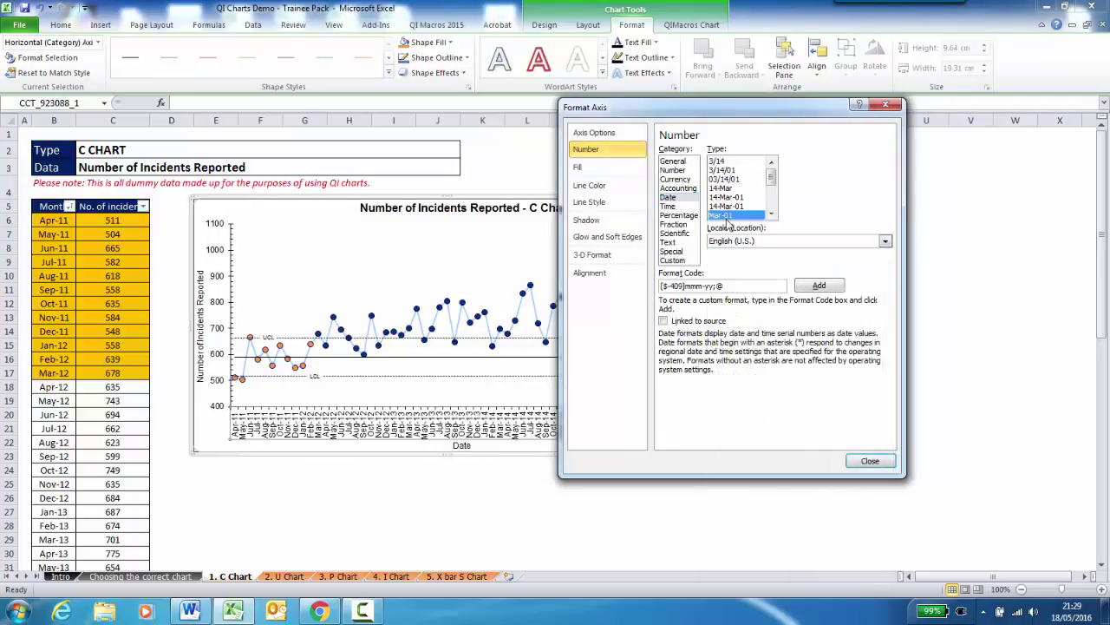
pyautogui.click(871, 460)
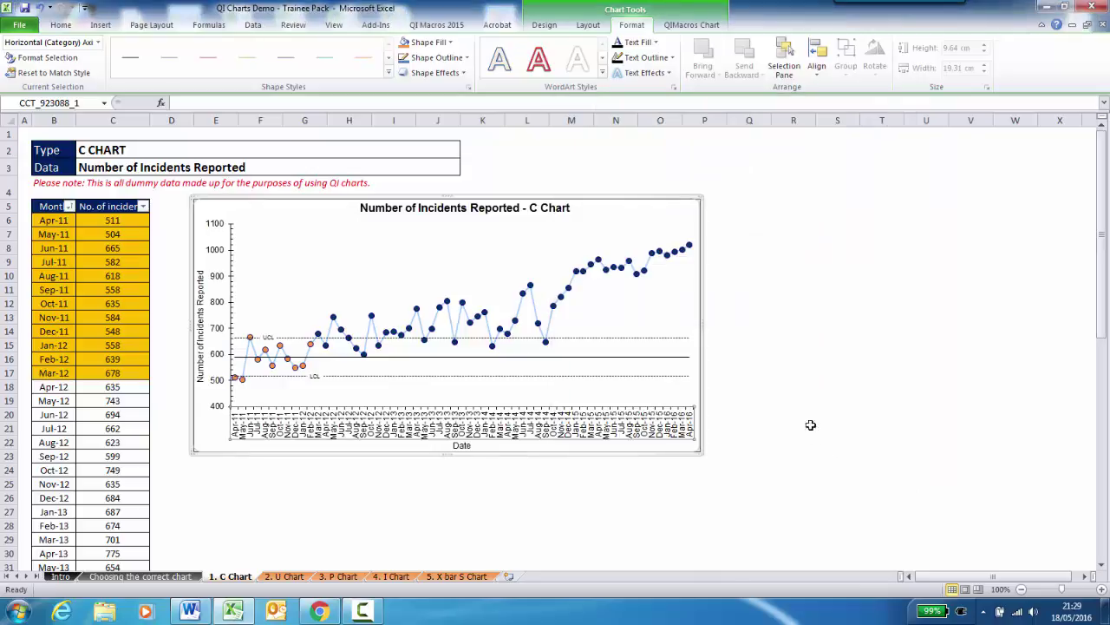
pyautogui.click(795, 382)
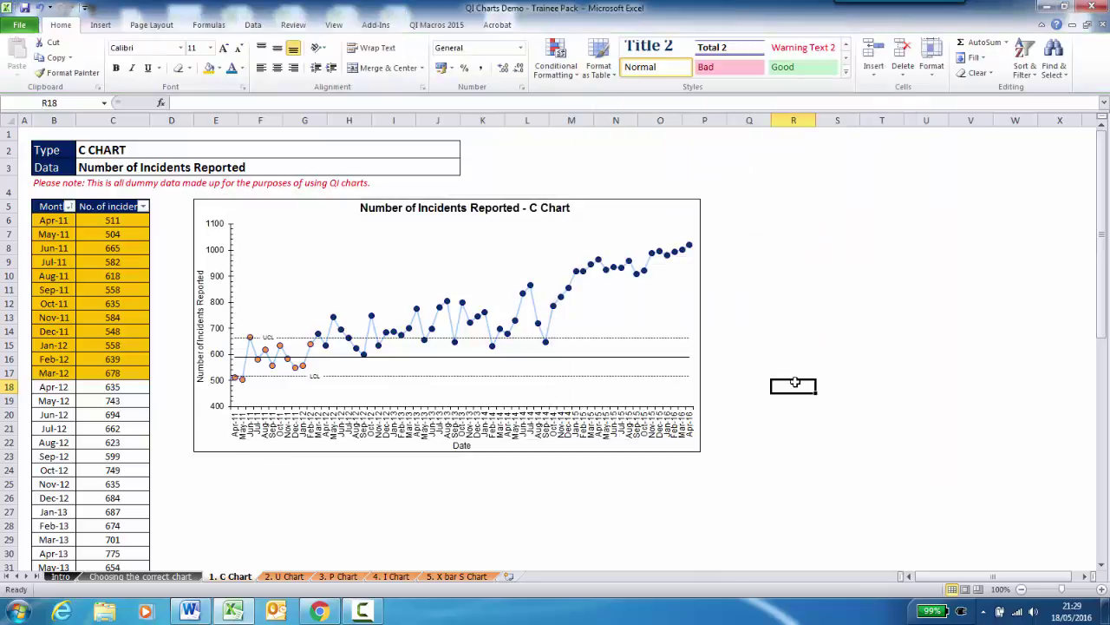